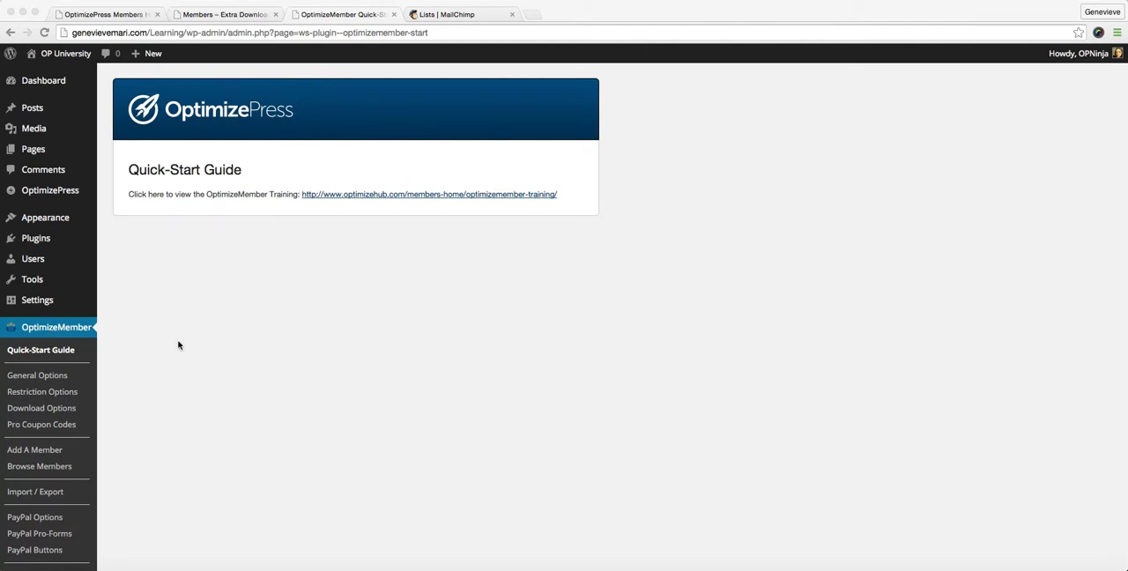
Go to the OptimizeMember General Options and expand the Define Membership Levels And Packages section
click(42, 82)
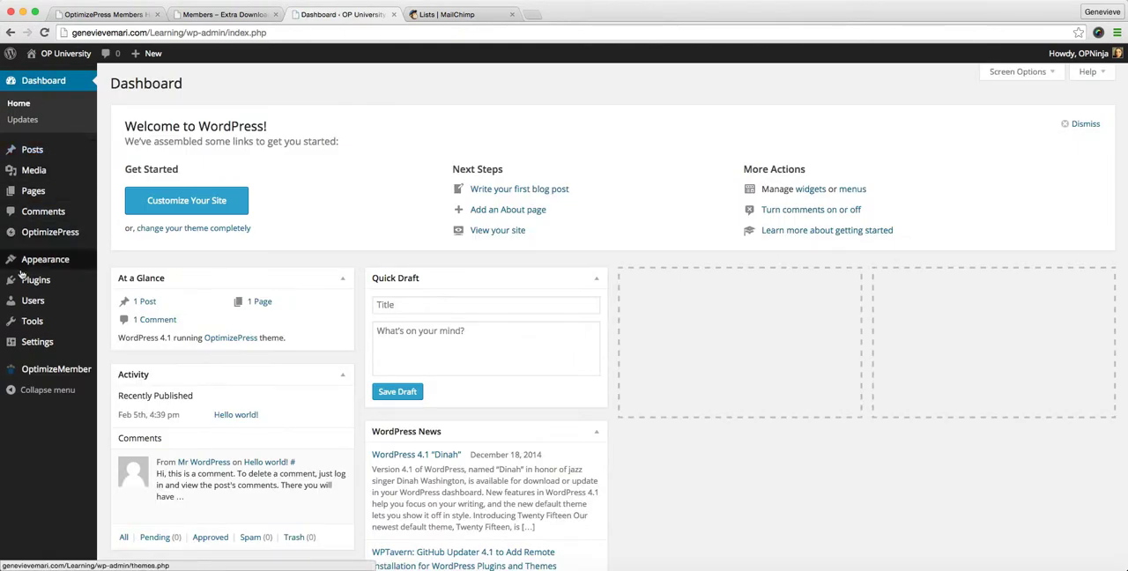
mouse_move(33, 374)
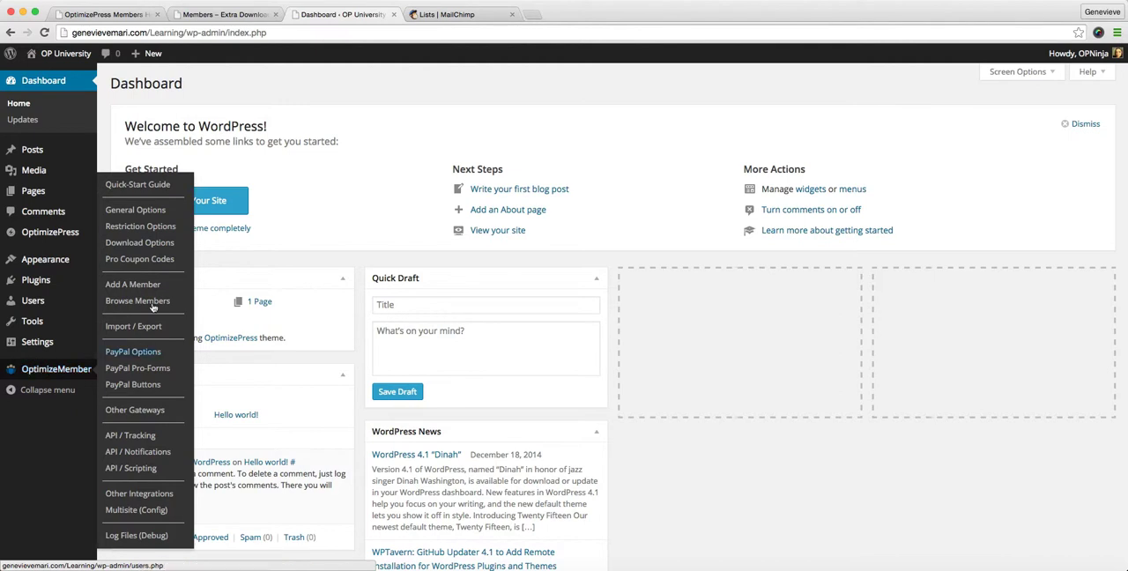
click(146, 210)
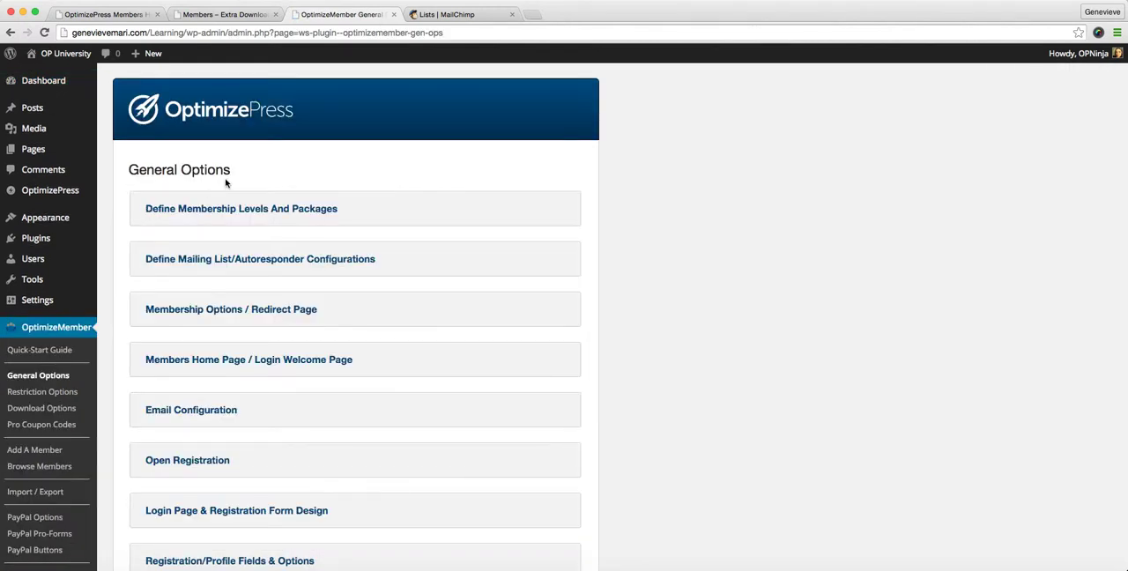
click(265, 212)
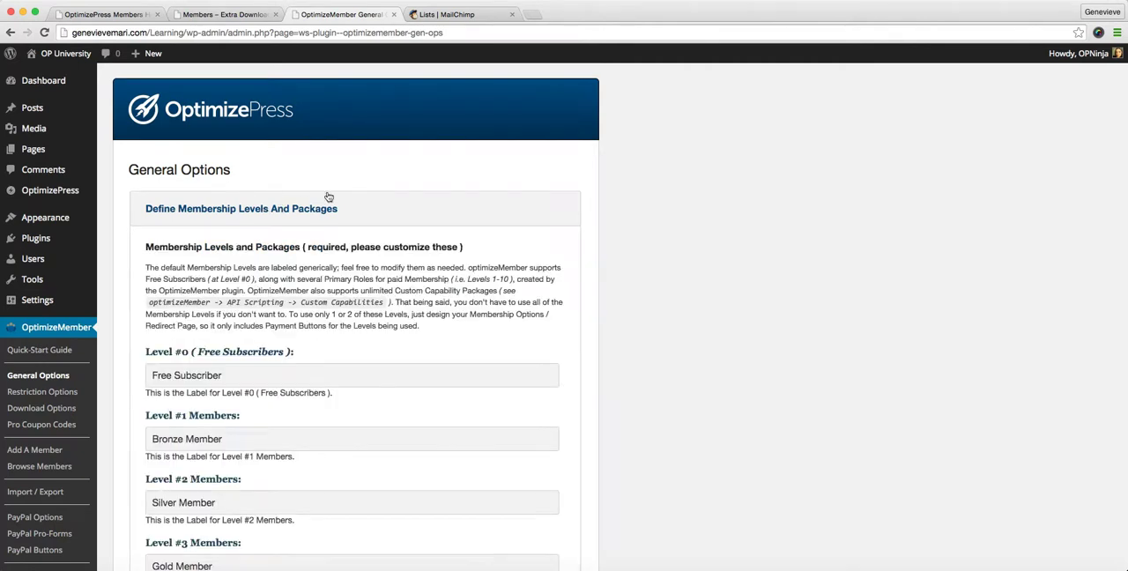
Review the membership level labels from Level #0 to Level #10 and the Packages area beneath them
scroll(322, 198, down, 1)
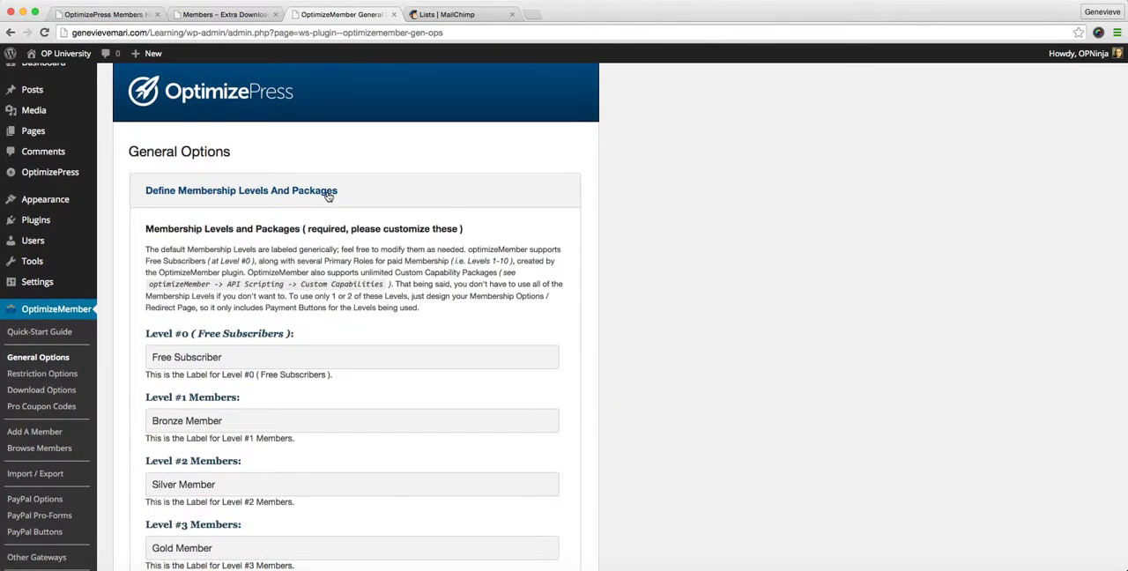
scroll(327, 193, down, 2)
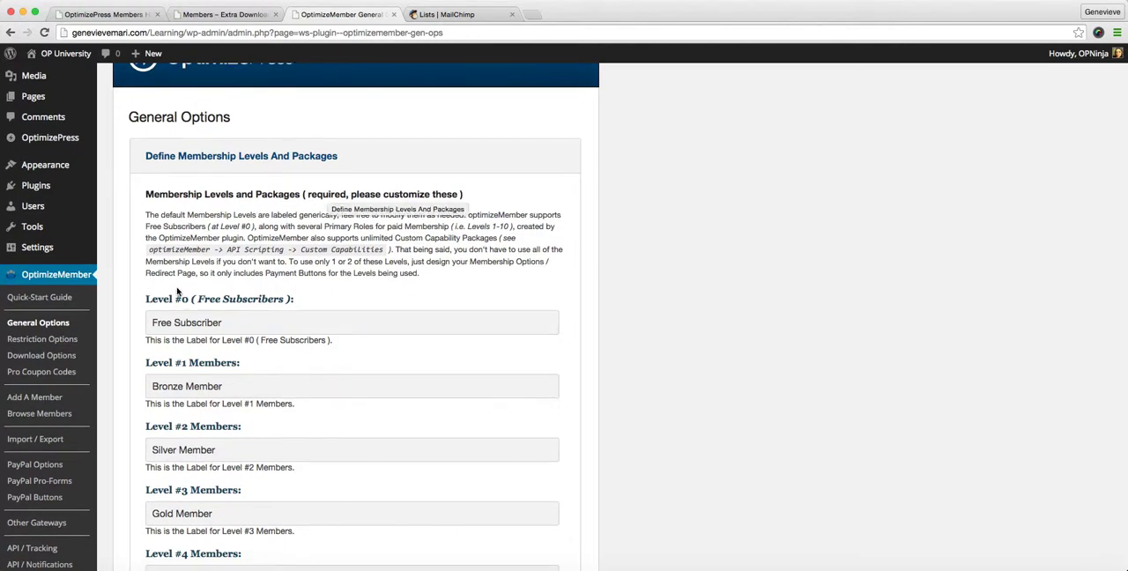
scroll(177, 292, down, 3)
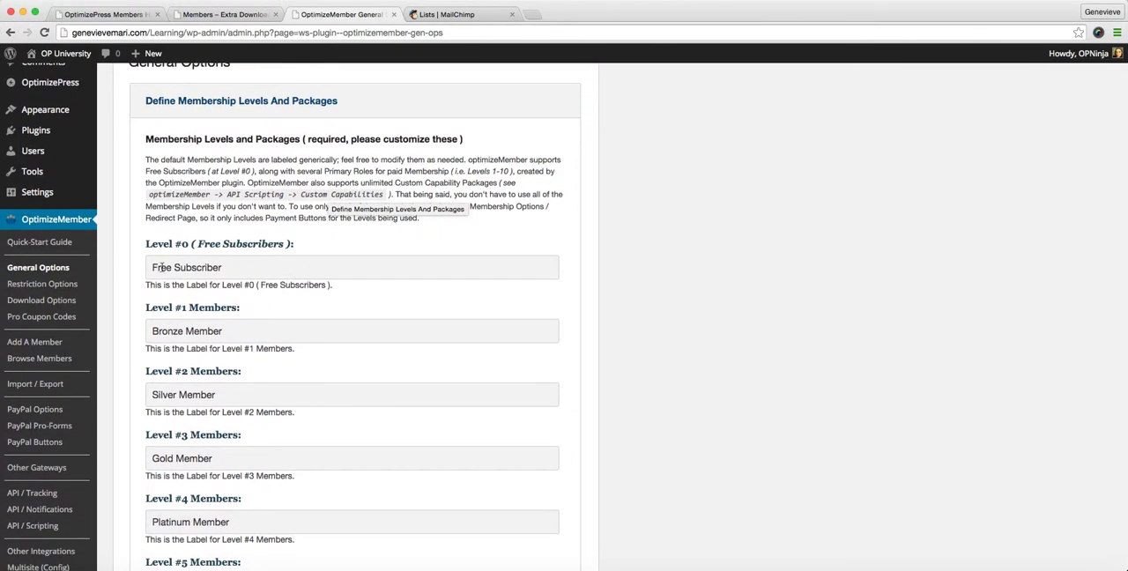
scroll(162, 267, down, 4)
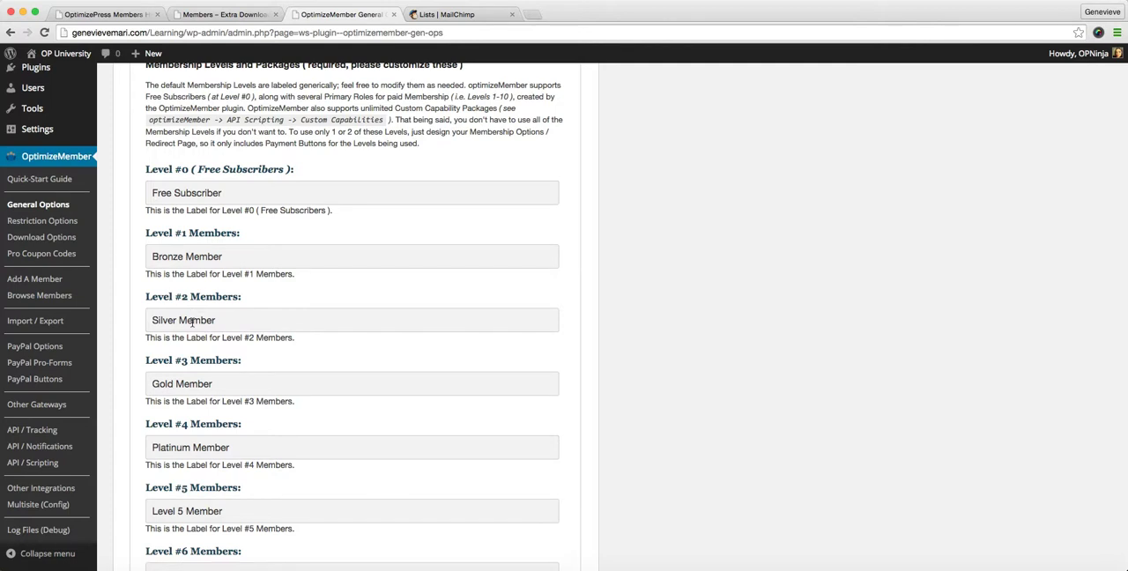
scroll(192, 323, down, 7)
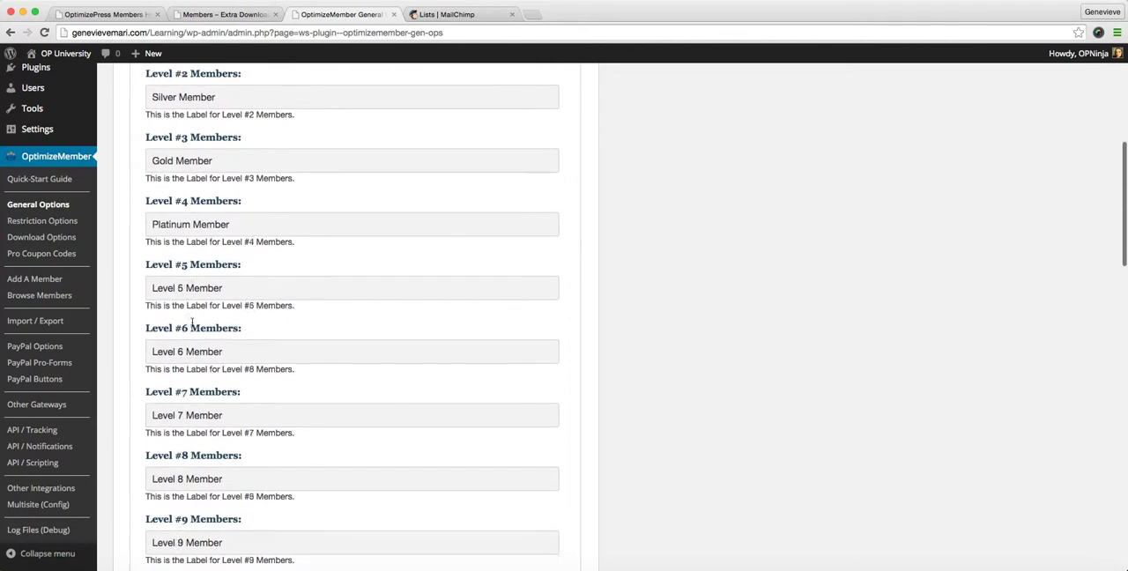
scroll(192, 326, down, 5)
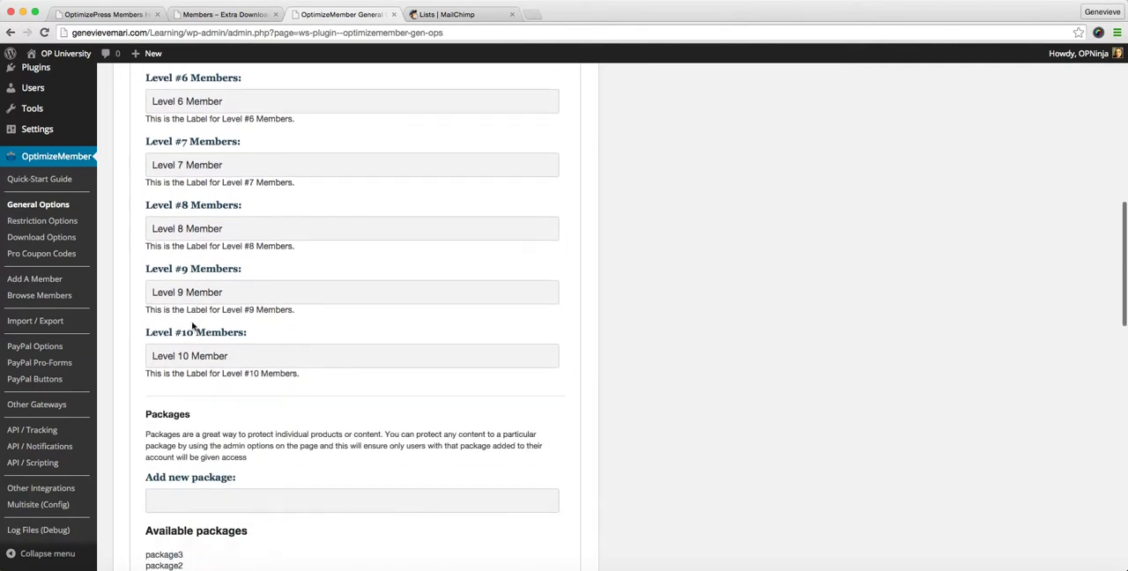
scroll(192, 323, down, 1)
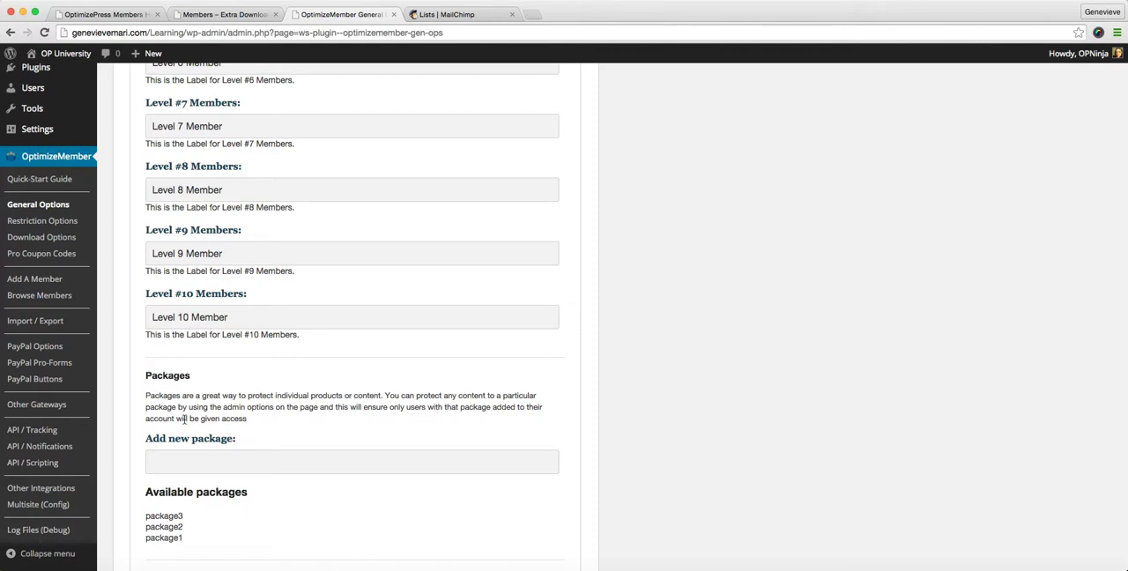
Add a new package named course1 and save the options
scroll(184, 419, down, 5)
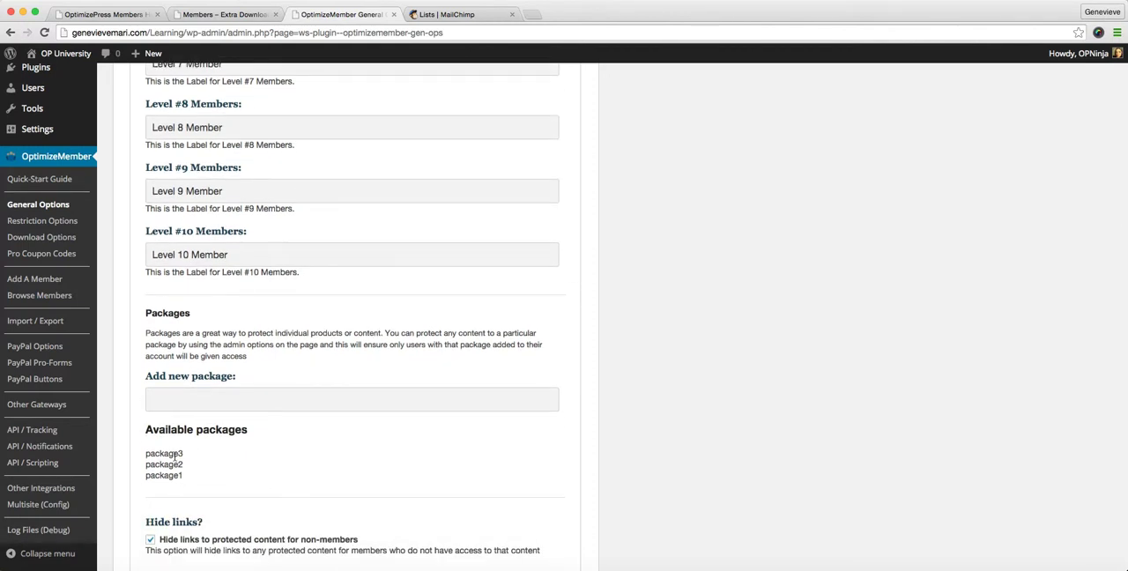
click(179, 398)
text(course1)
key(Return)
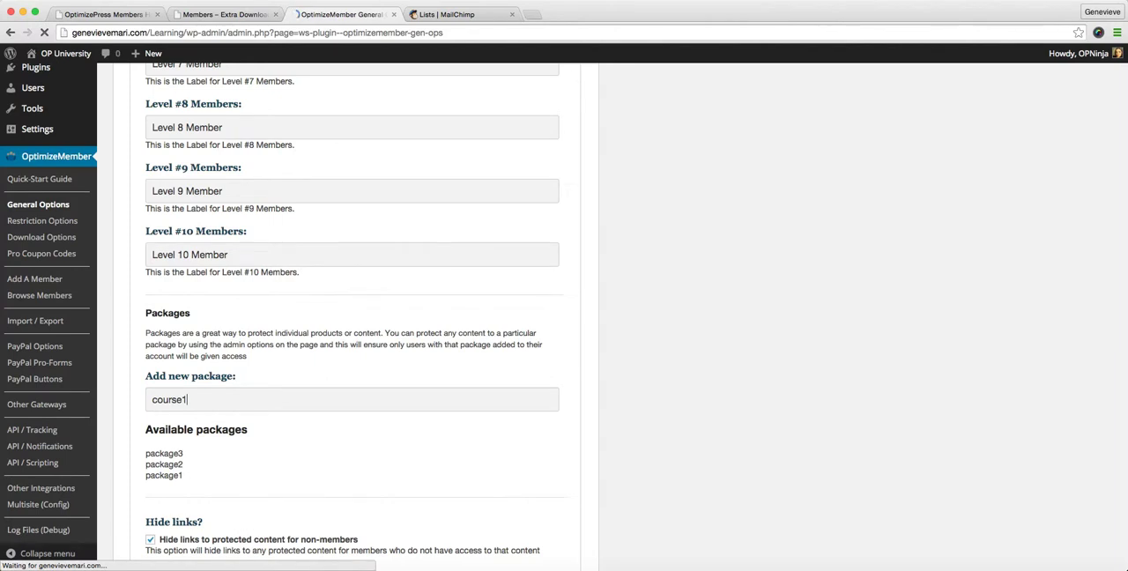
Reopen the membership levels and packages settings, add another package named course2 and save
click(261, 290)
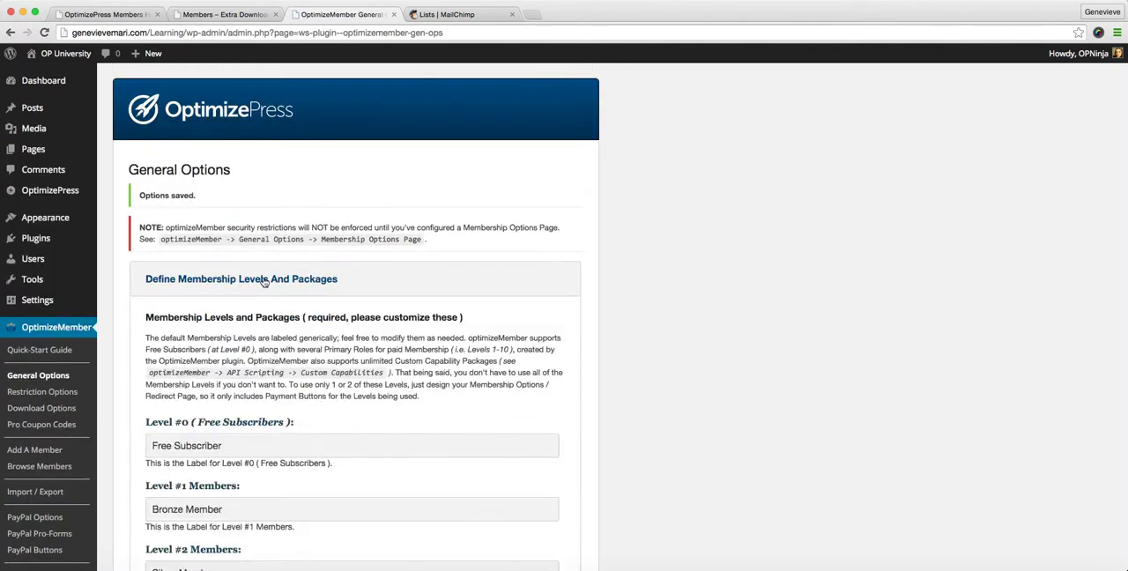
scroll(219, 350, down, 10)
scroll(219, 350, down, 1)
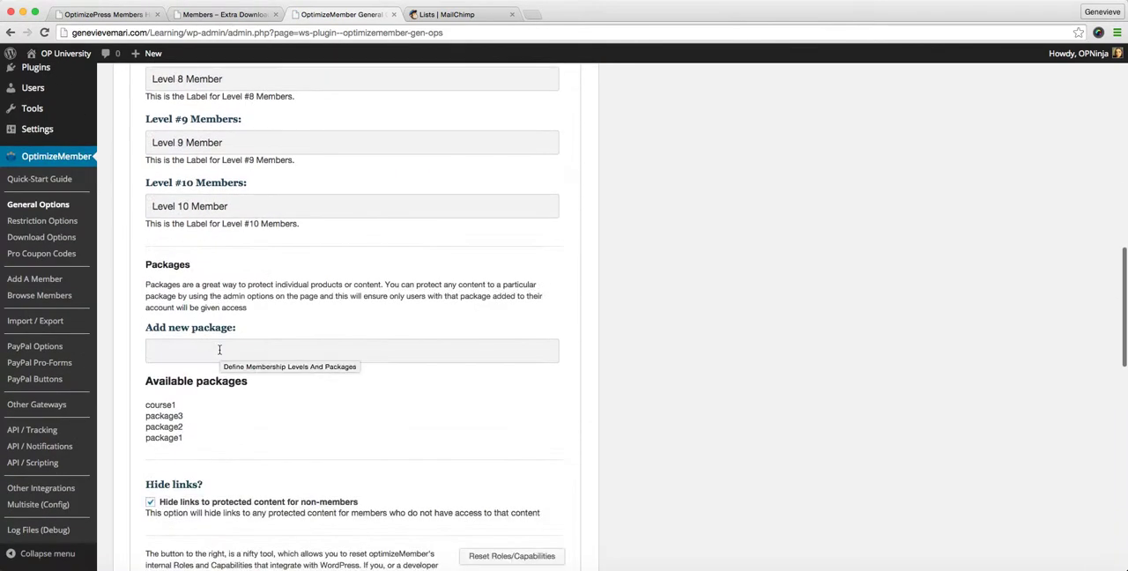
drag(179, 405, 159, 399)
click(214, 378)
click(215, 349)
text(c)
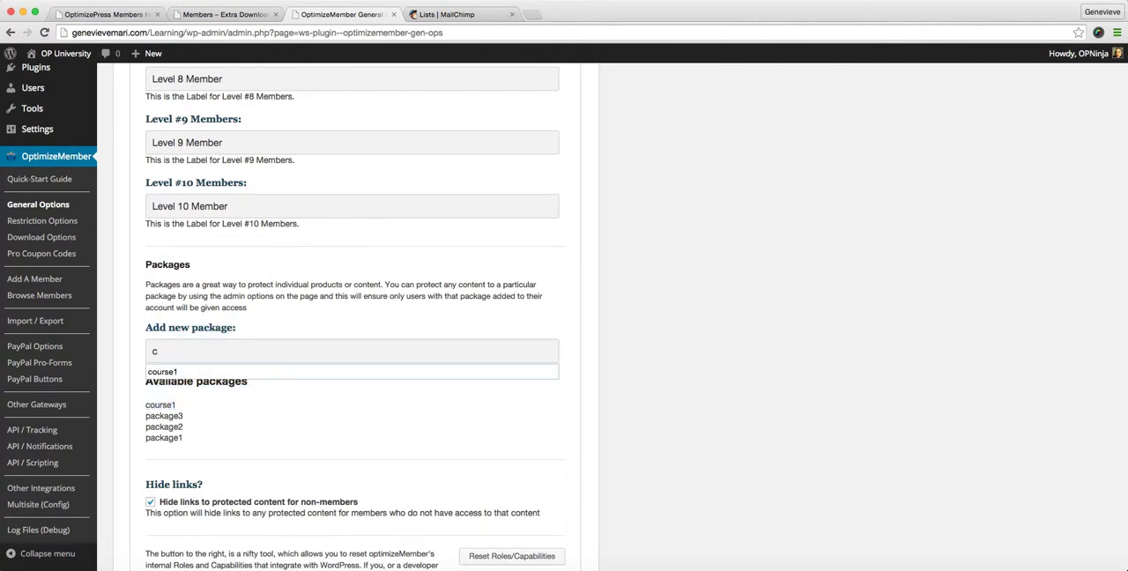
text(ourse2)
key(Return)
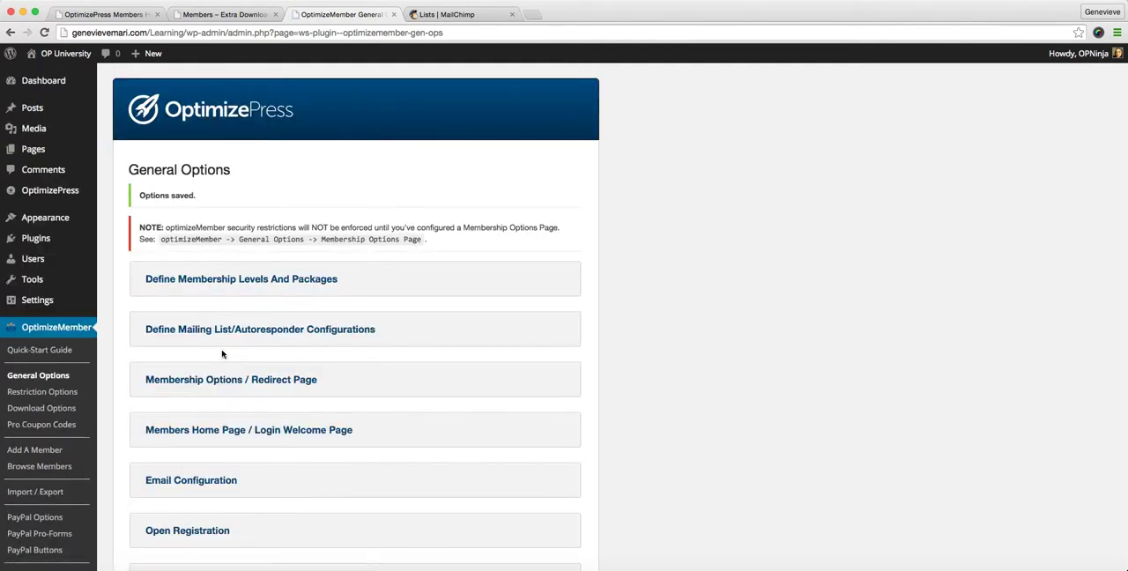
Check the available packages in the reopened levels section, and review the Level #0 and Level #1 labels
click(240, 278)
scroll(252, 321, down, 2)
scroll(251, 321, down, 8)
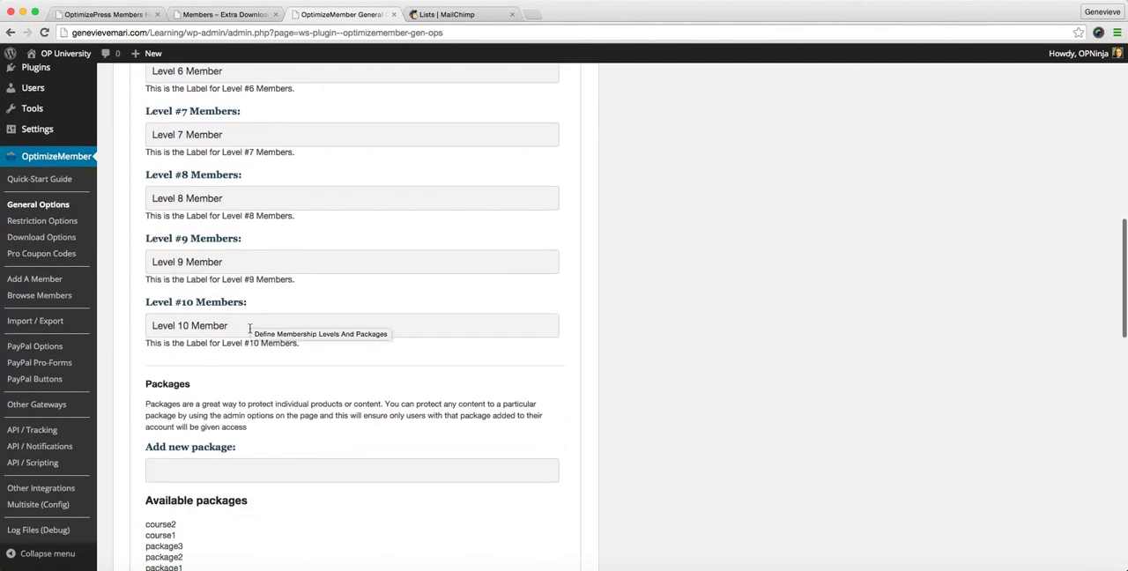
scroll(213, 494, up, 4)
scroll(213, 466, up, 9)
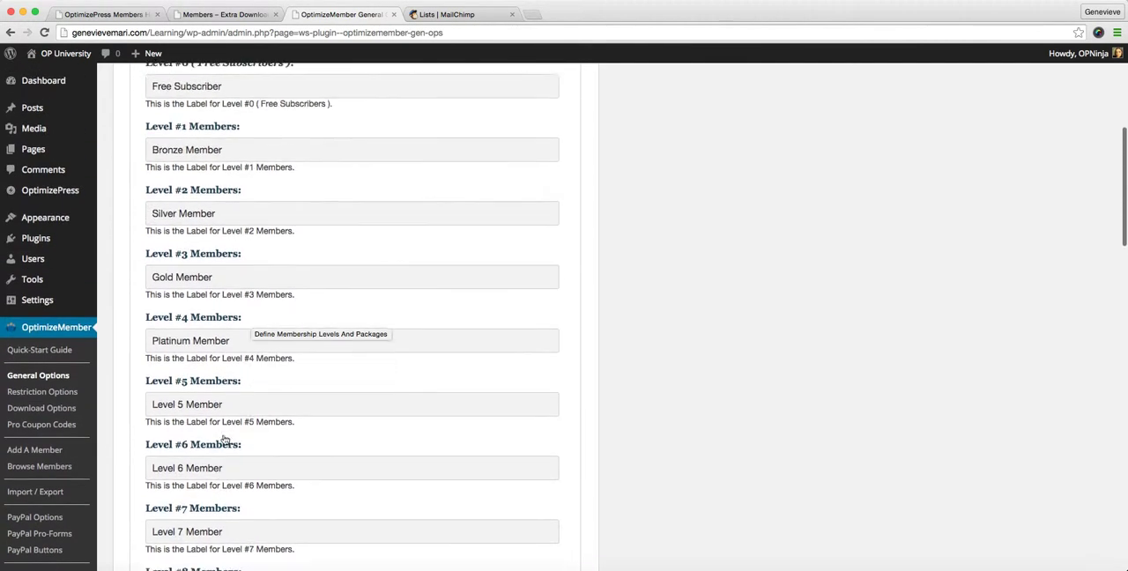
scroll(221, 251, up, 1)
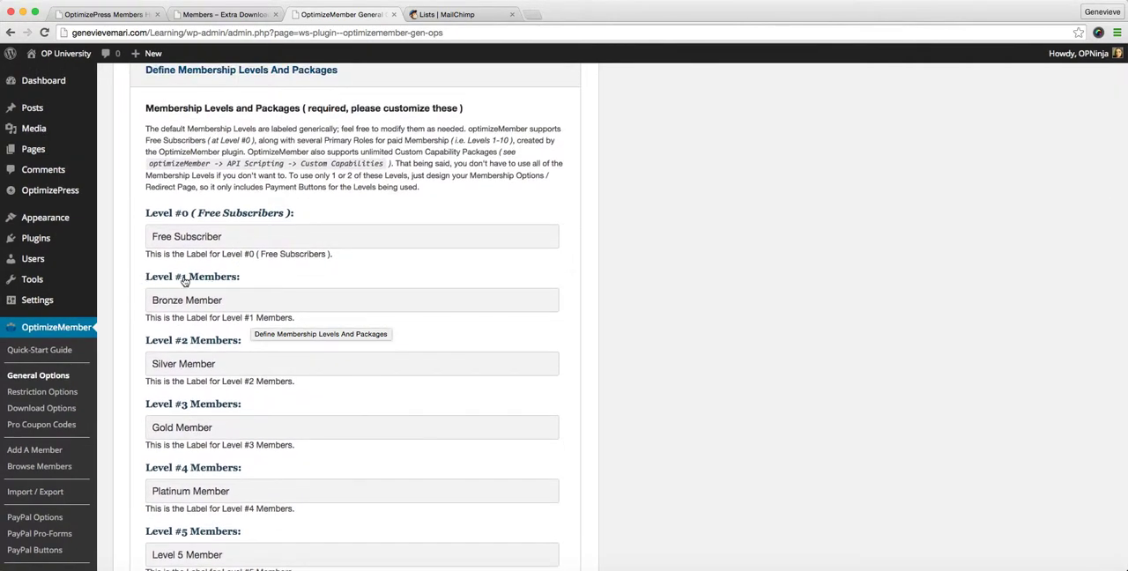
drag(219, 301, 128, 304)
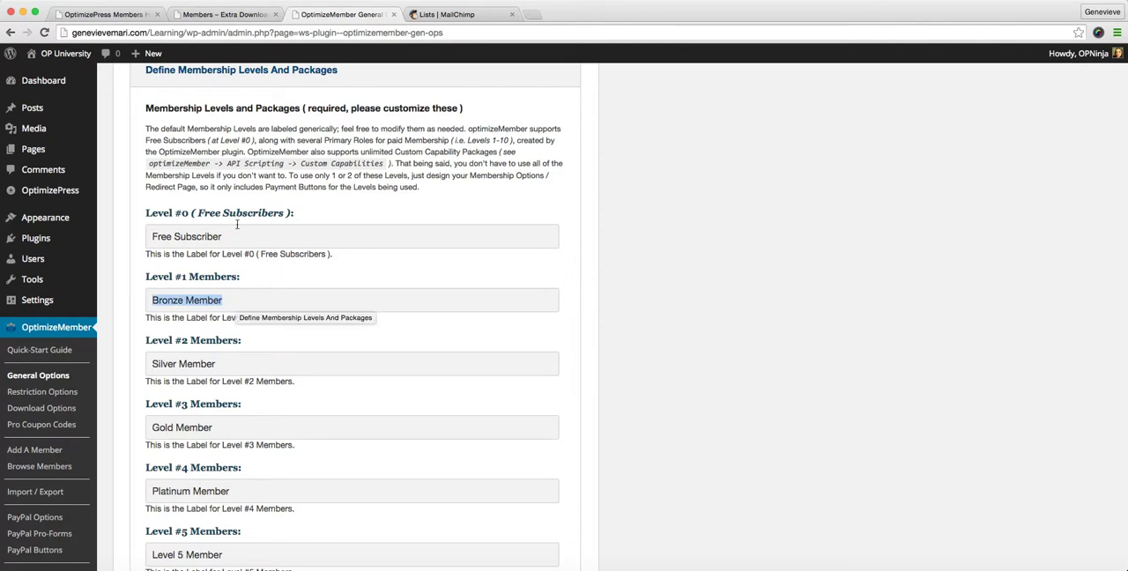
drag(229, 236, 138, 236)
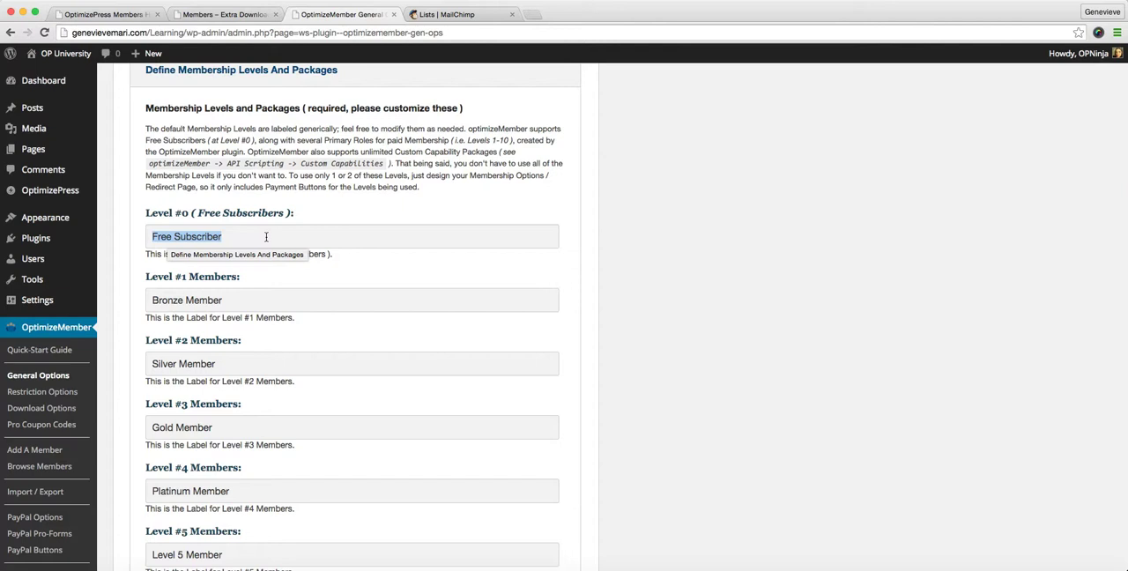
scroll(264, 176, up, 1)
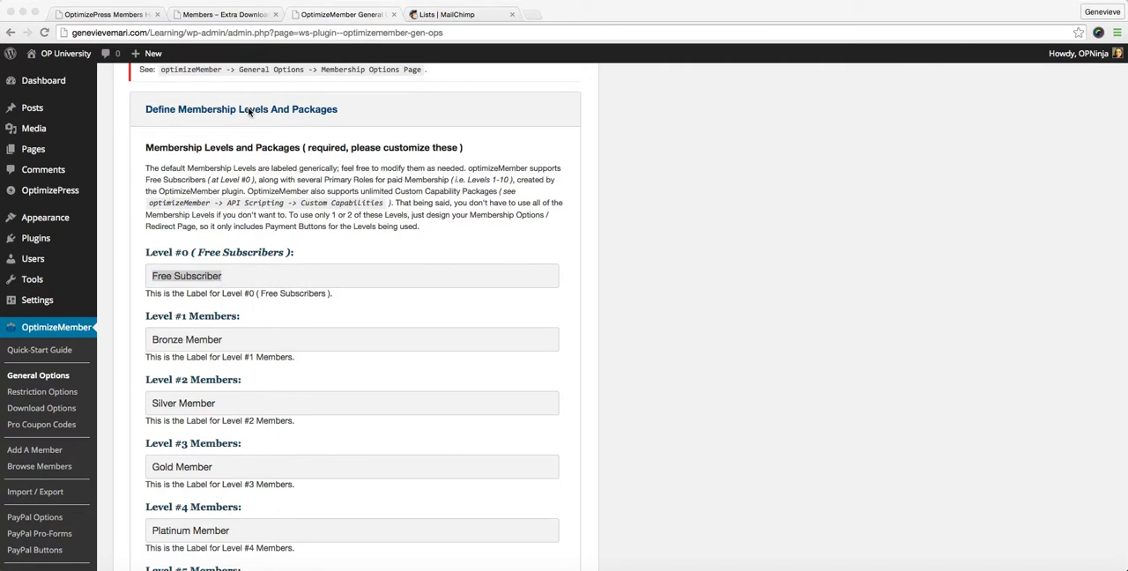
Collapse the membership levels section and expand Define Mailing List/Autoresponder Configurations
click(208, 113)
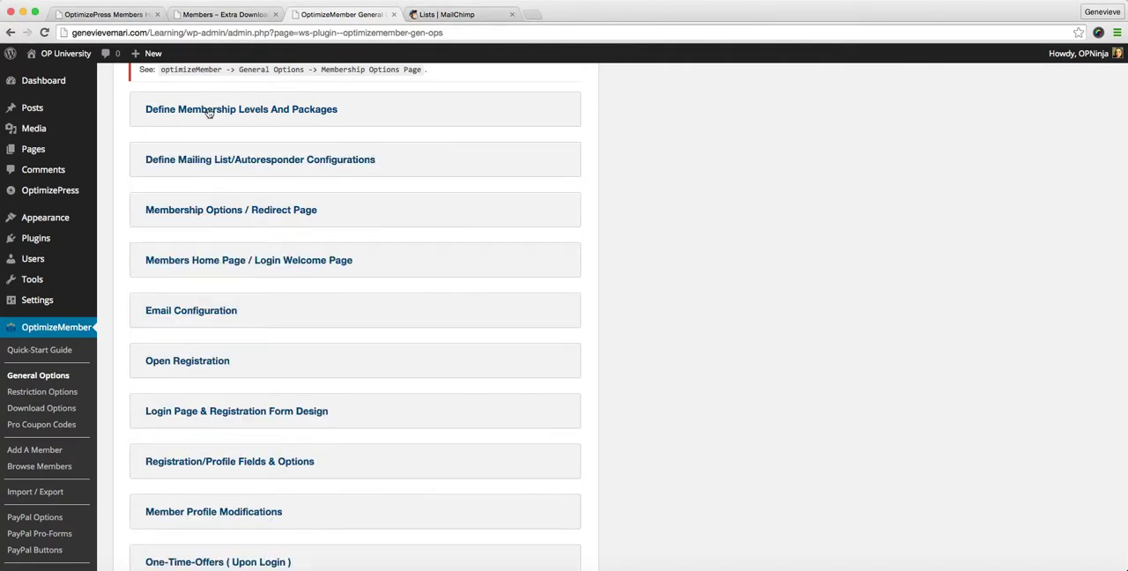
scroll(208, 113, down, 1)
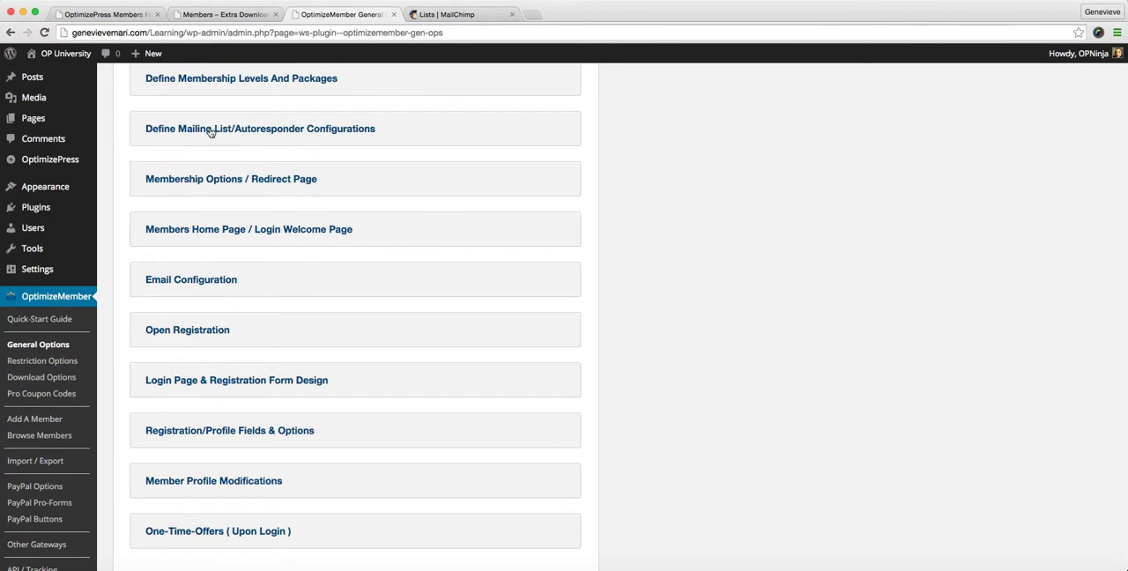
click(211, 132)
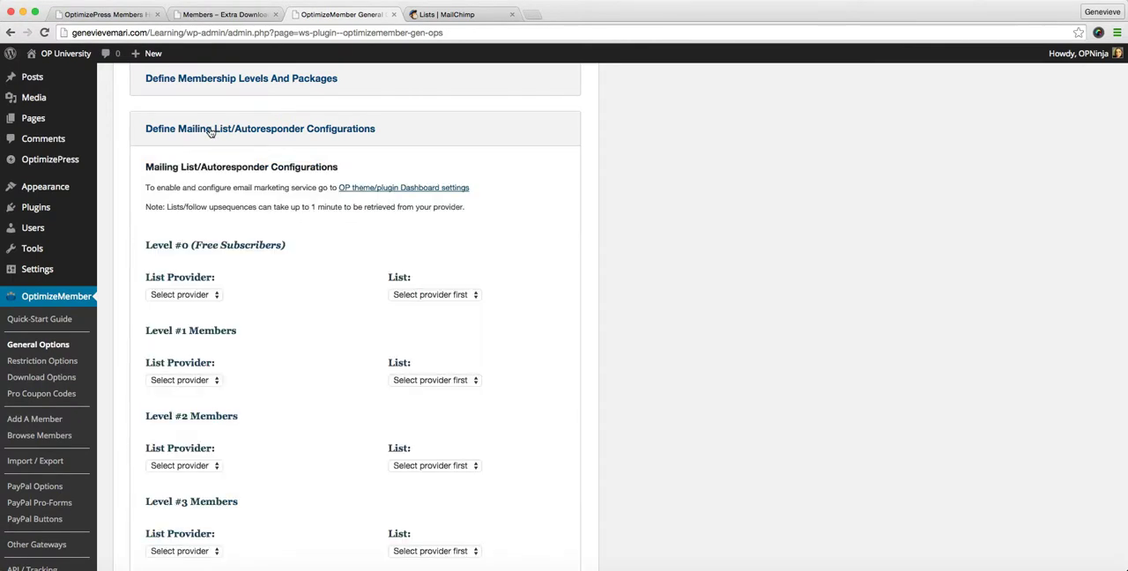
Look through the list provider choices for Level #0 (Free Subscribers) without selecting one
click(217, 296)
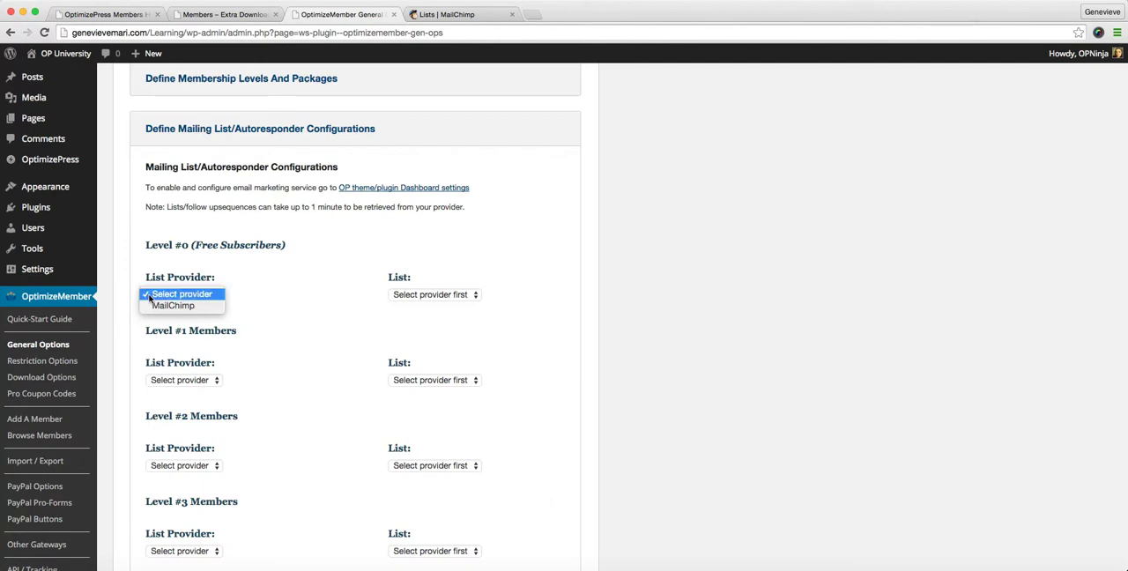
click(250, 310)
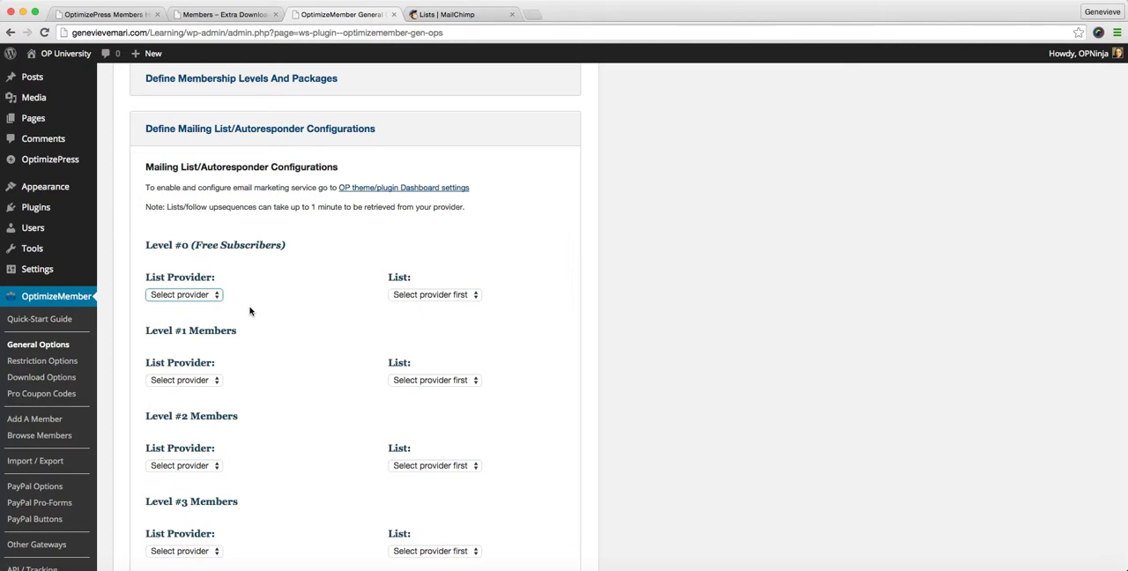
click(215, 298)
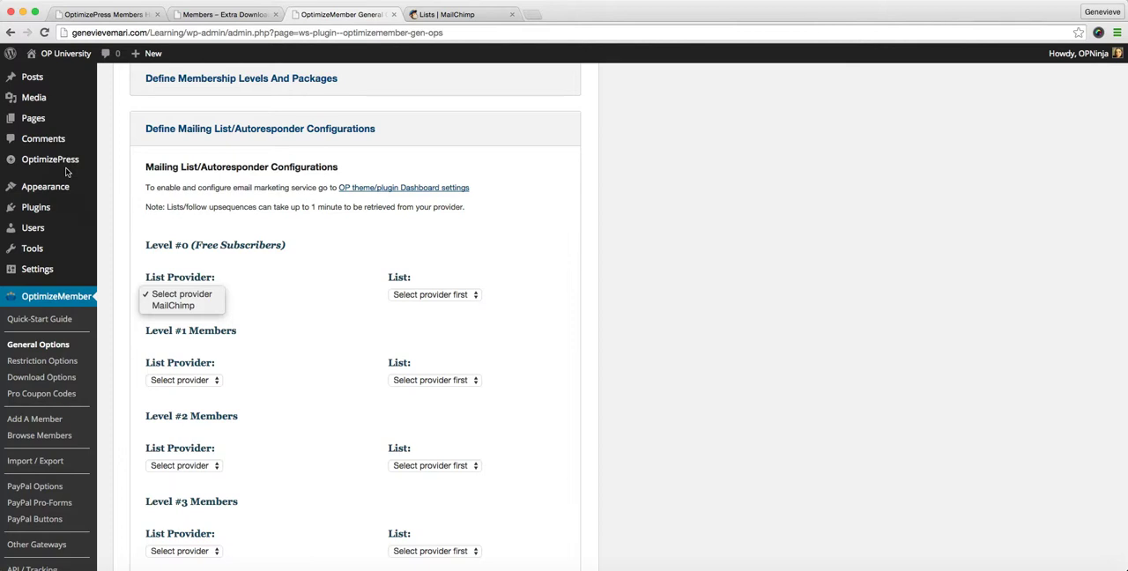
click(255, 250)
scroll(244, 282, down, 2)
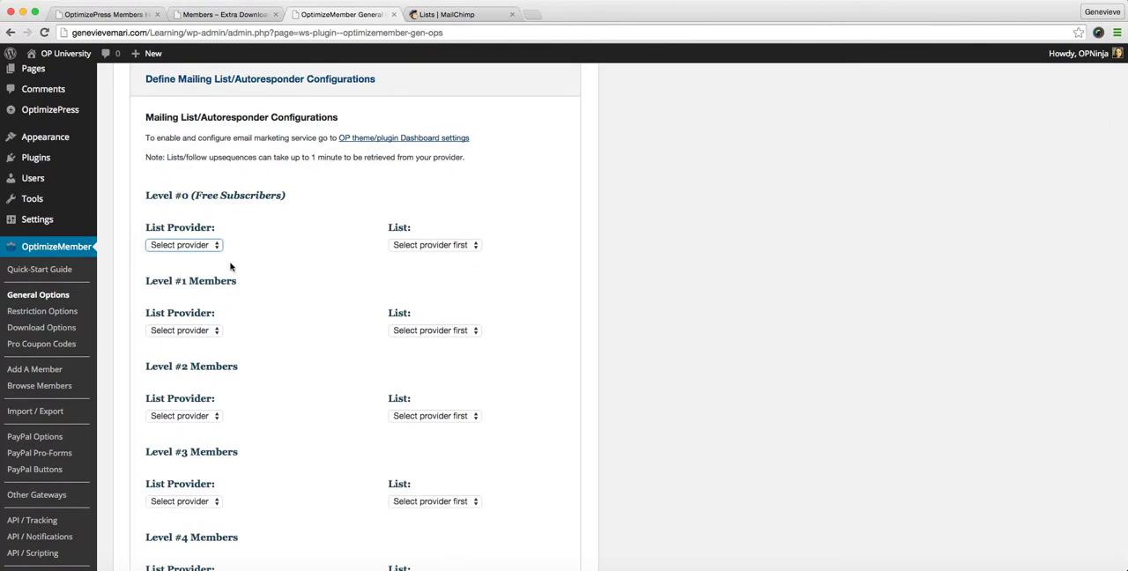
click(220, 246)
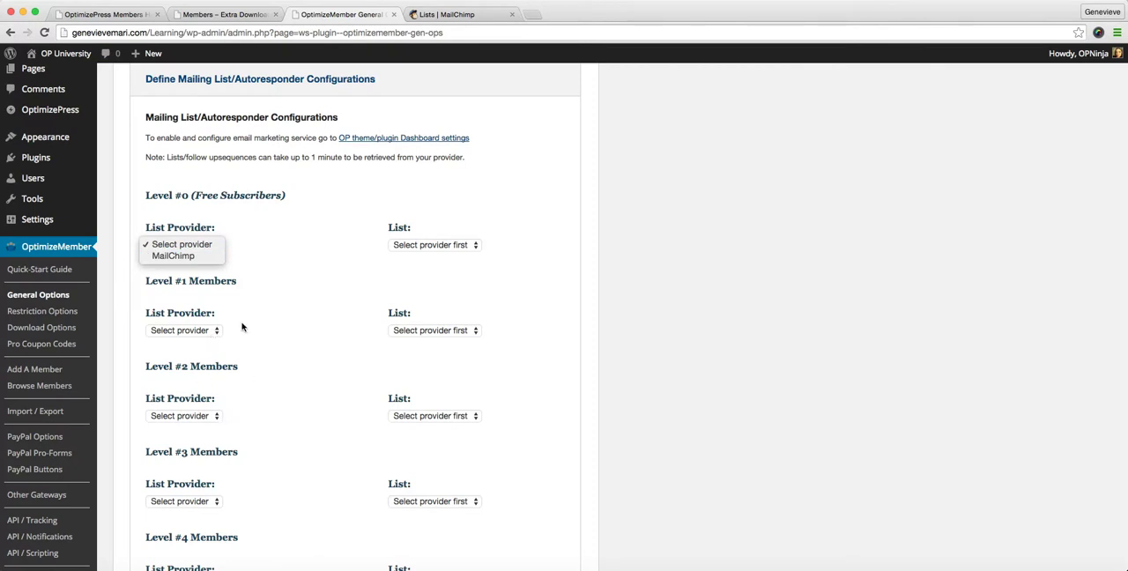
click(204, 334)
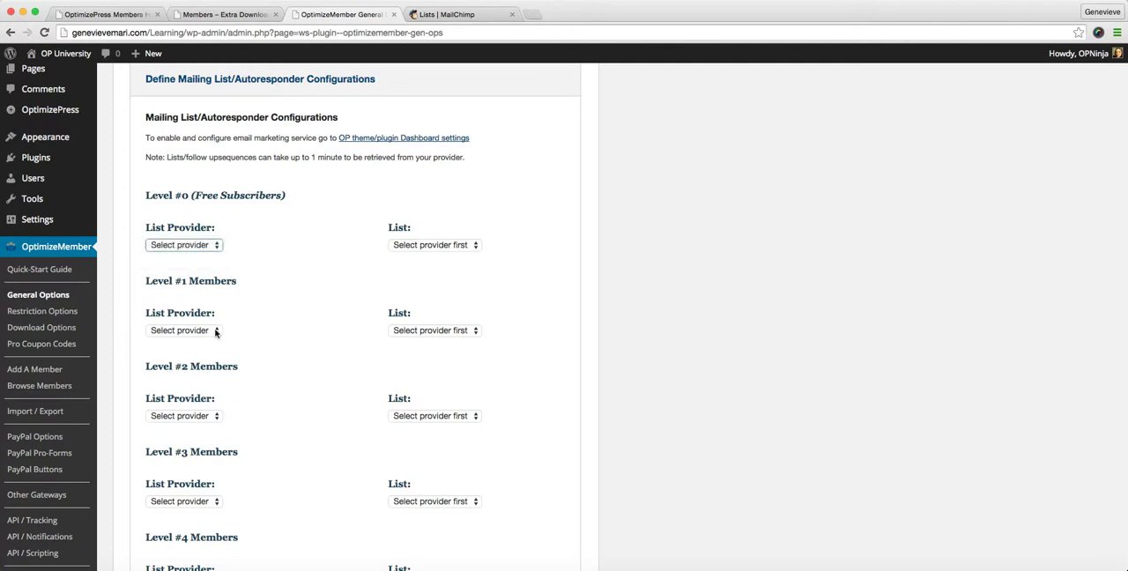
Set the Level #1 Members list provider to MailChimp and its list to Join The Community
click(214, 331)
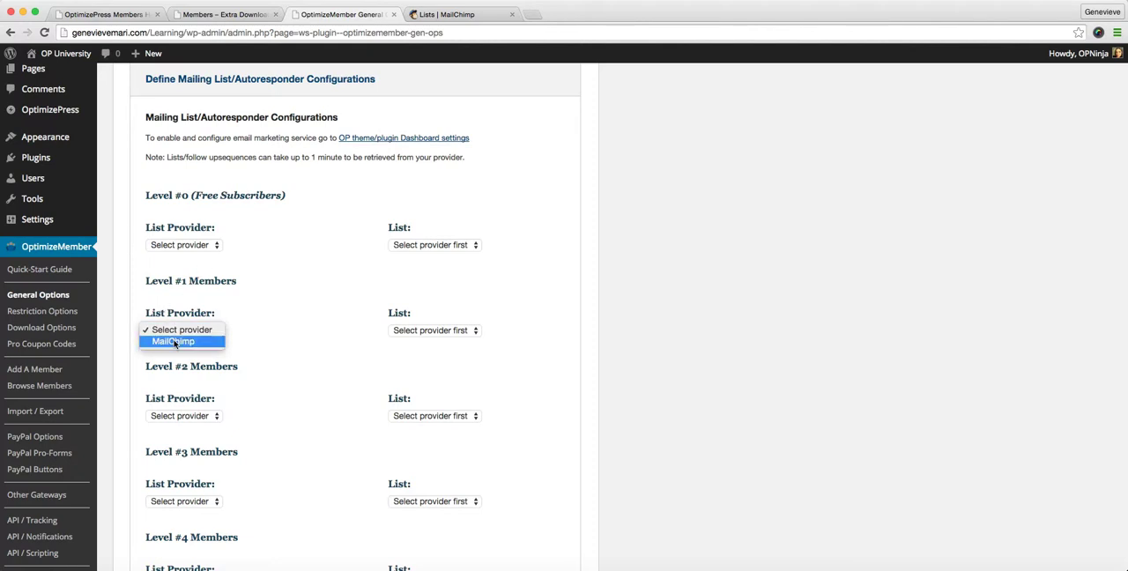
click(173, 342)
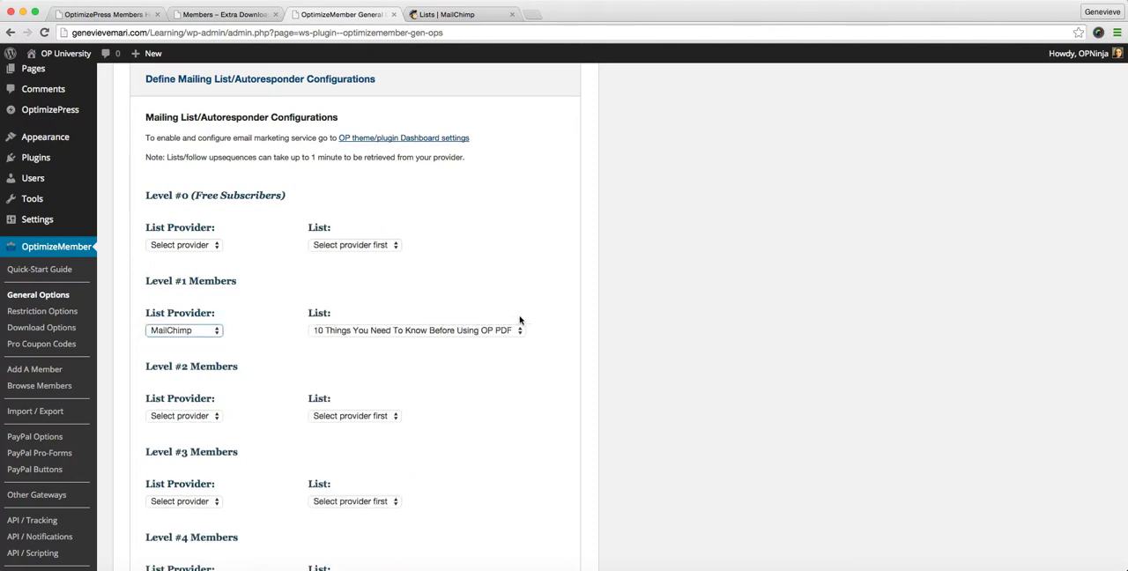
click(521, 333)
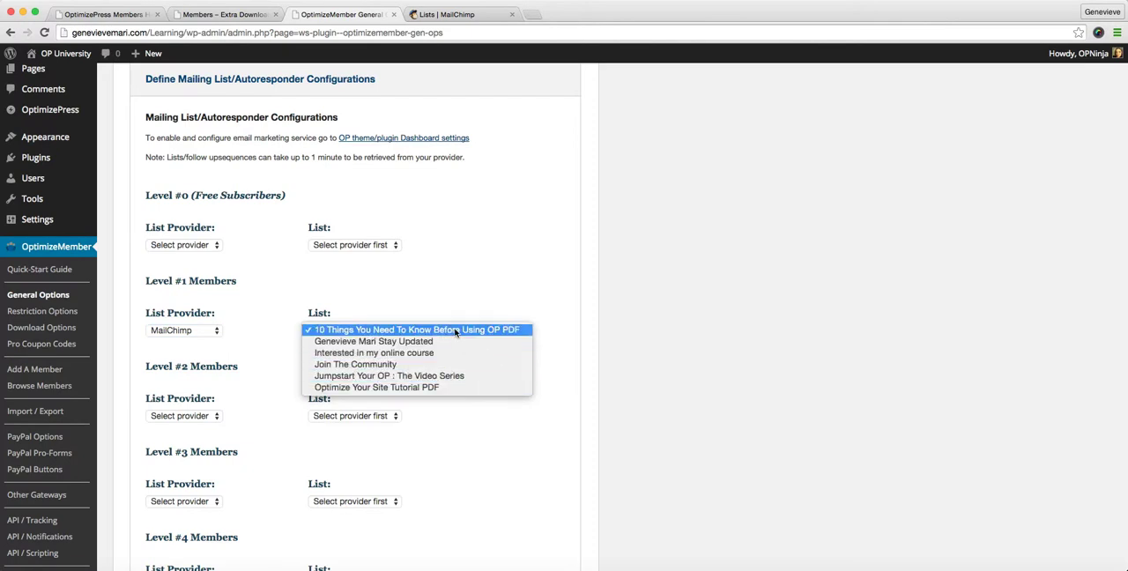
click(435, 291)
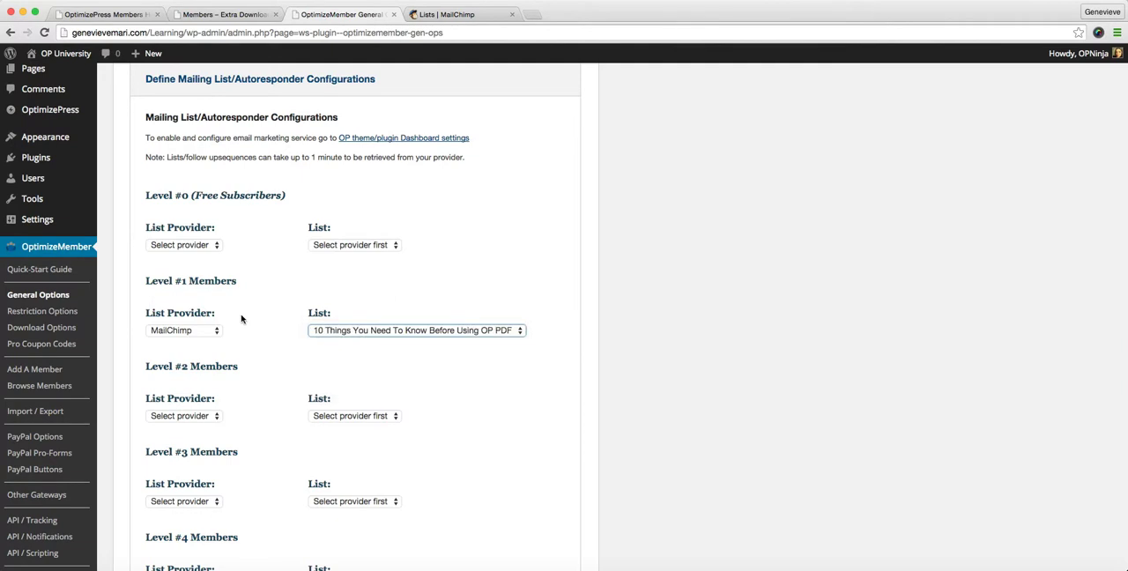
click(357, 330)
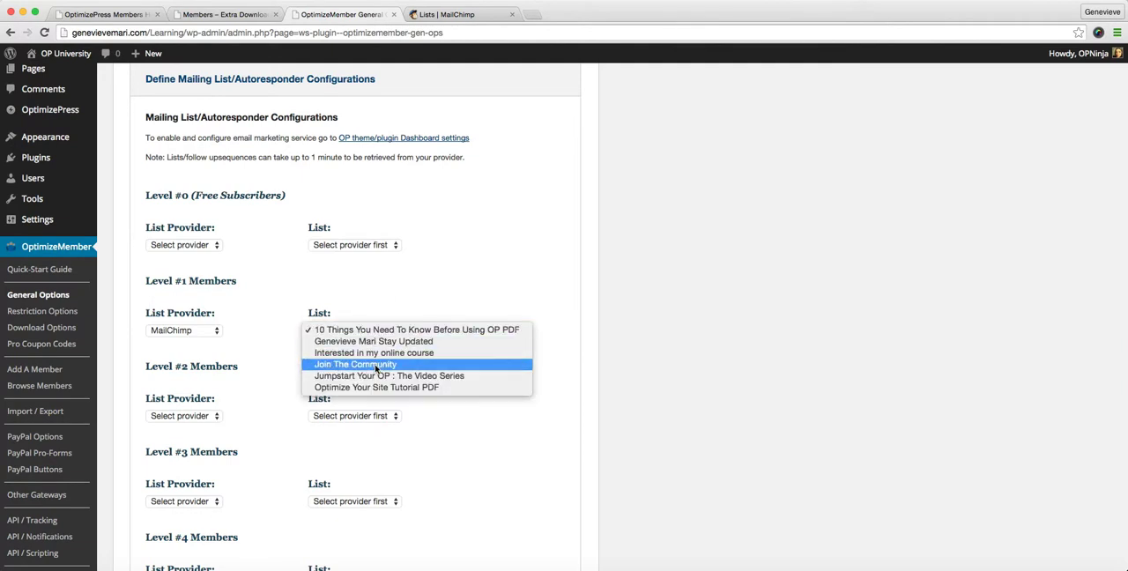
click(377, 366)
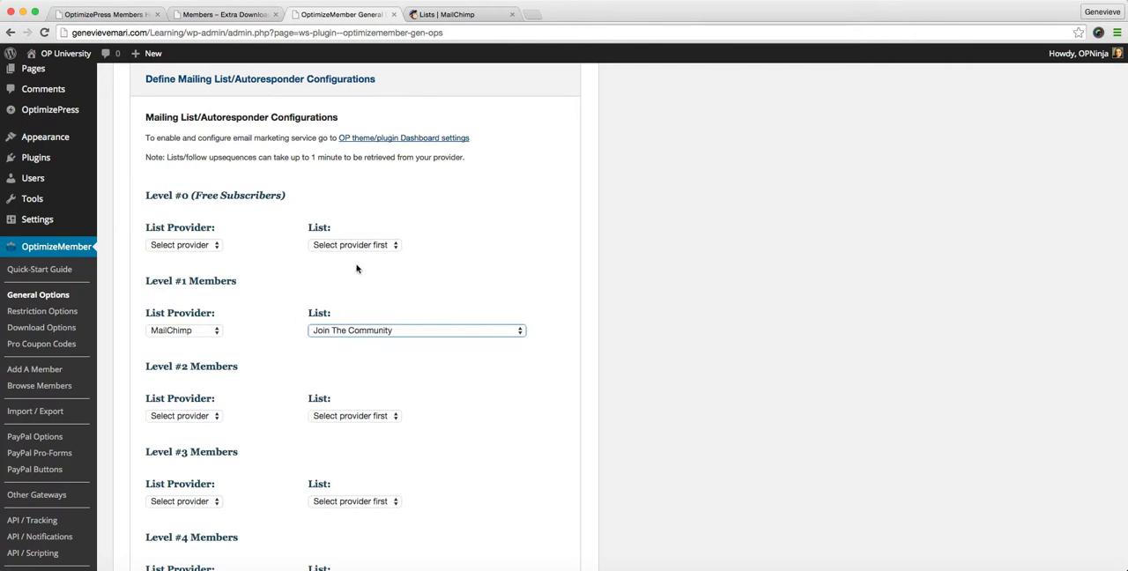
Set the Level #0 (Free Subscribers) list provider to MailChimp and its list to Interested in my online course
click(212, 247)
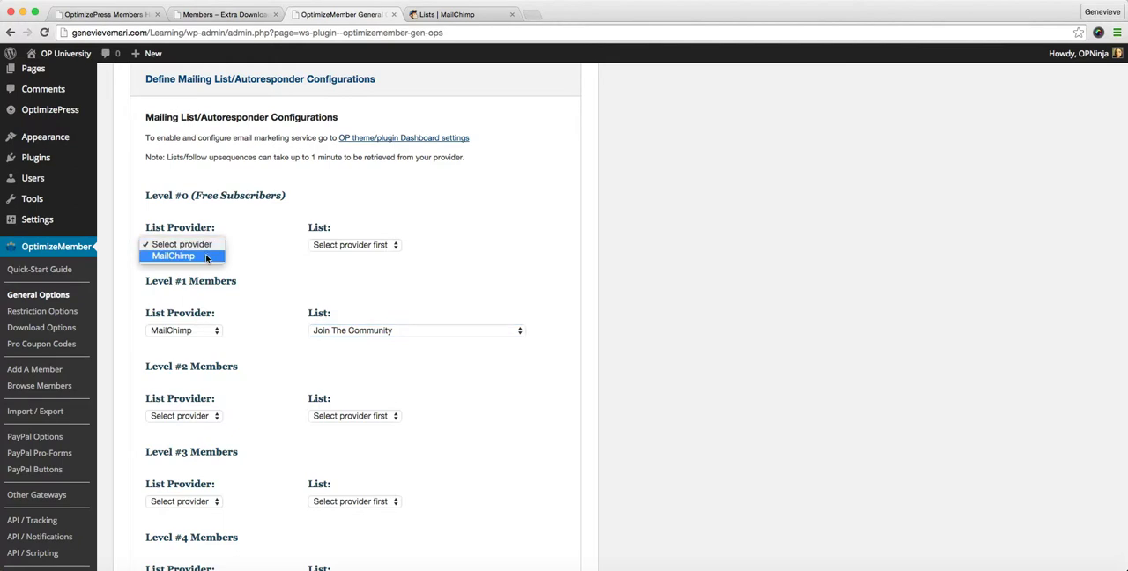
click(221, 256)
click(192, 246)
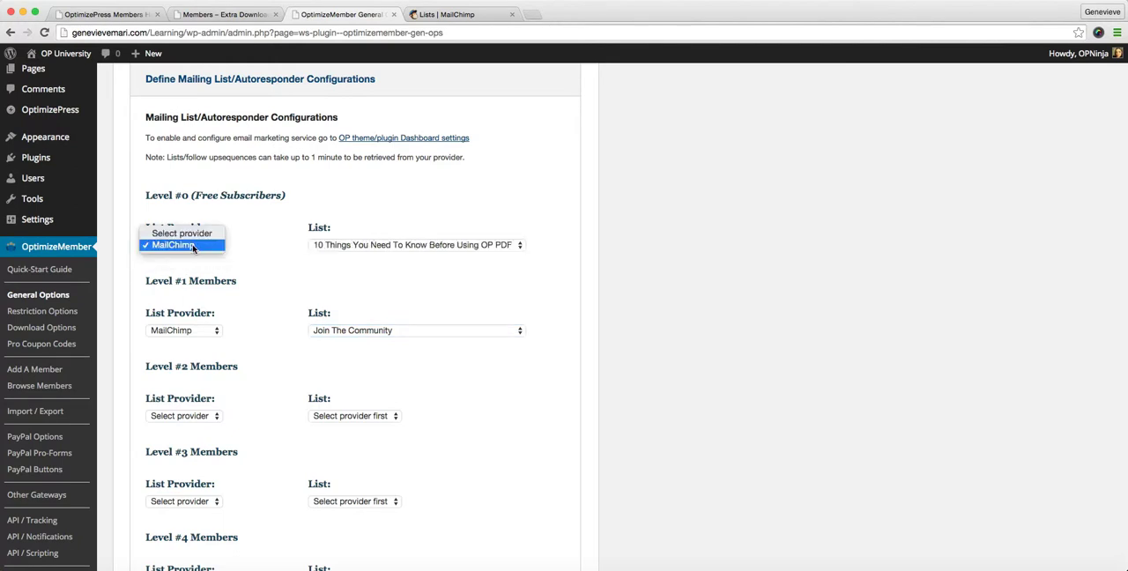
click(192, 246)
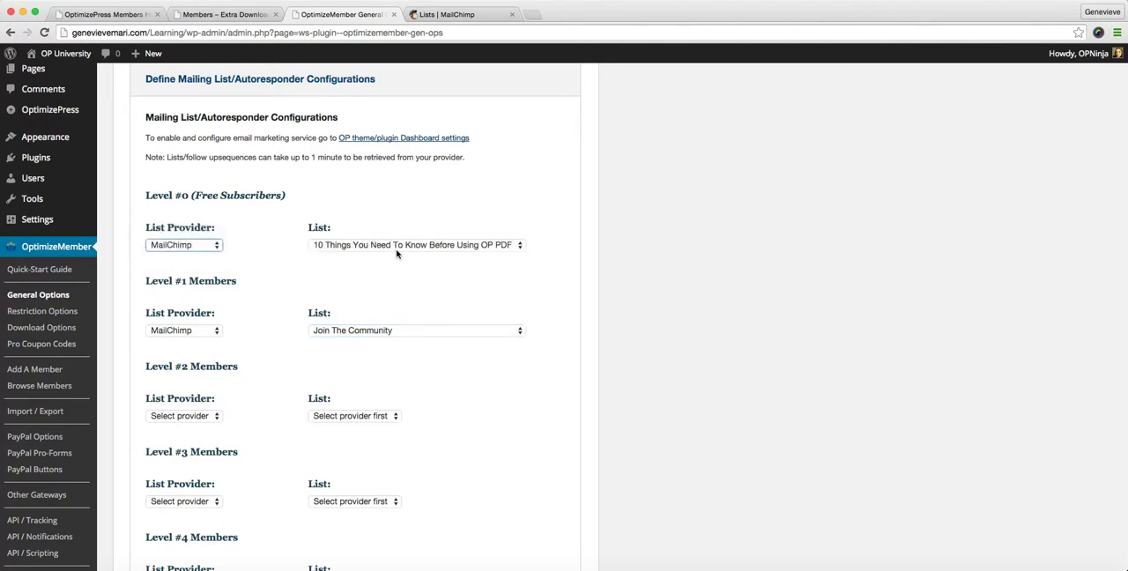
click(503, 247)
click(483, 268)
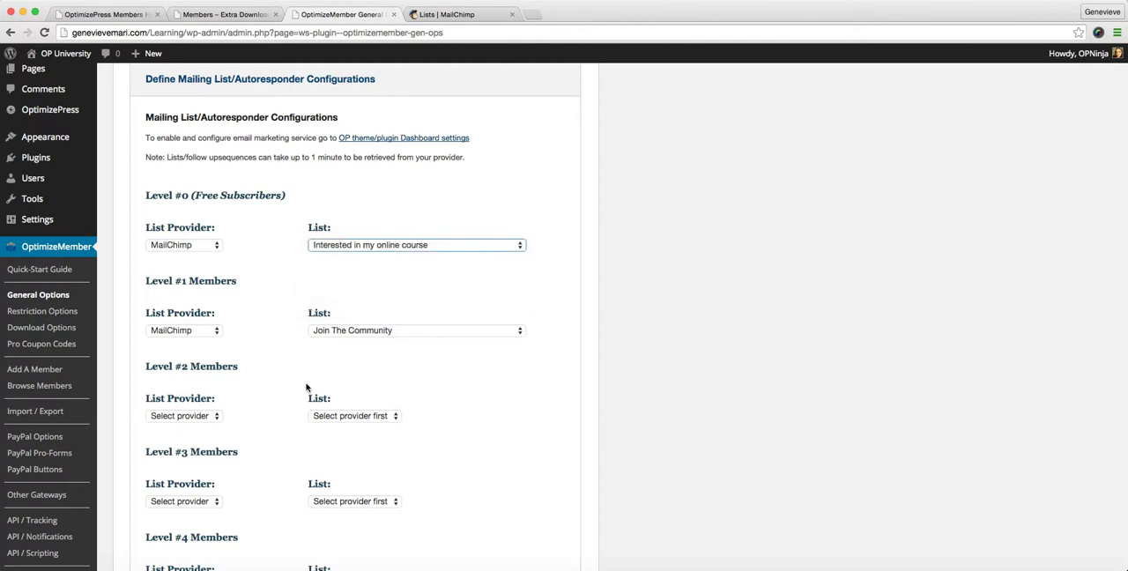
Review the list provider and list settings of the membership levels from Level #0 through Level #10
scroll(307, 388, down, 10)
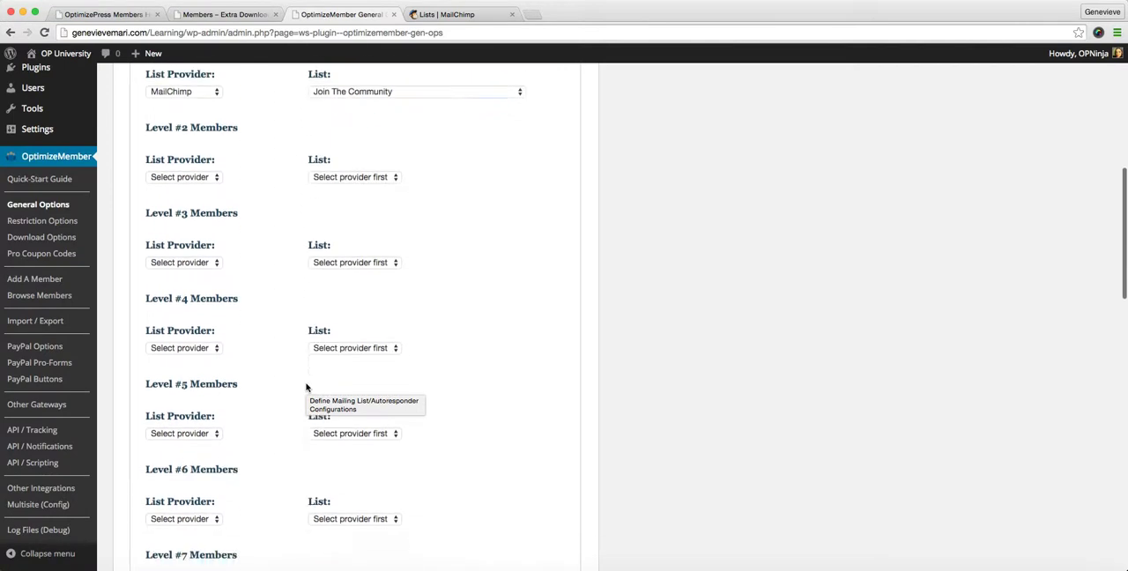
scroll(307, 388, down, 5)
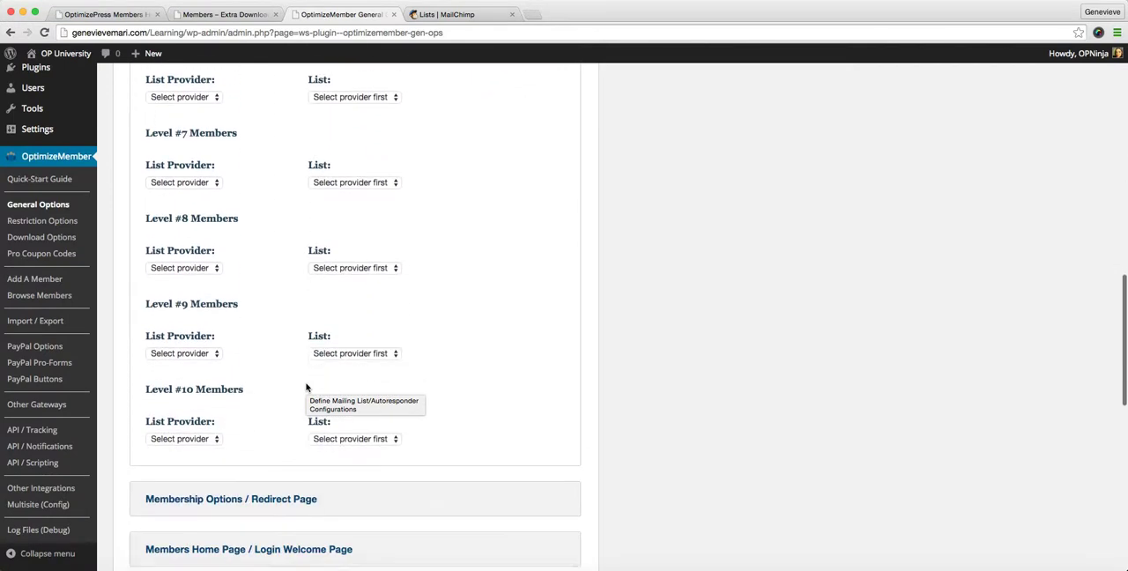
scroll(306, 388, up, 10)
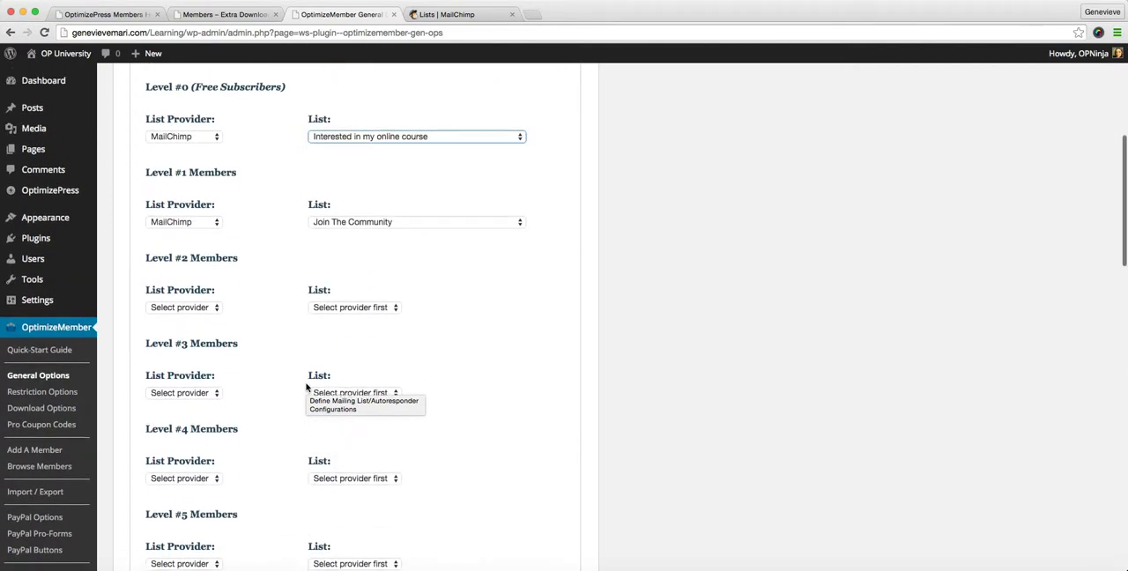
scroll(307, 388, up, 3)
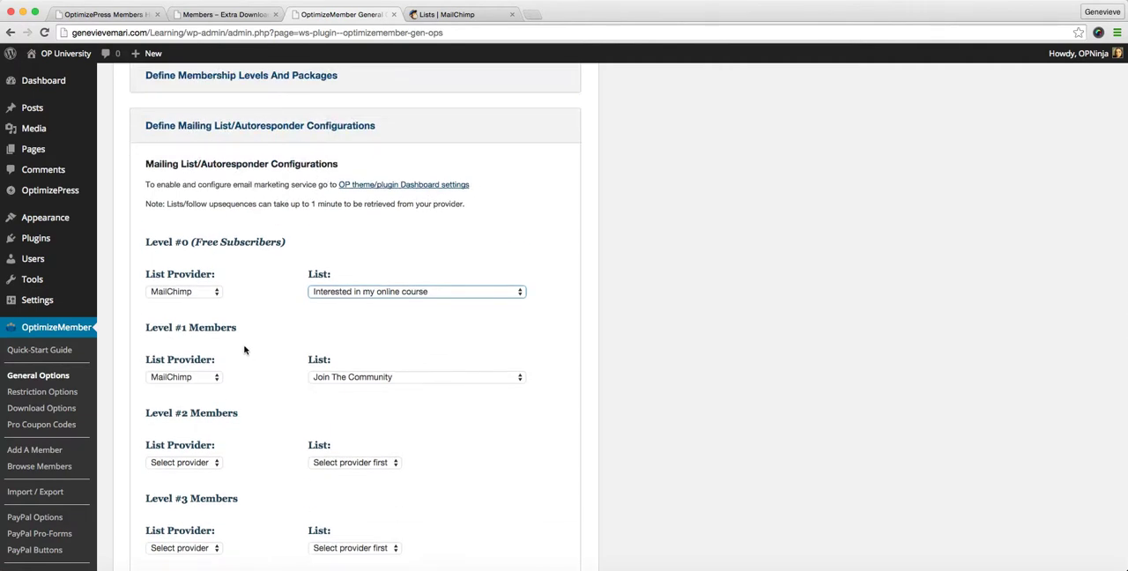
scroll(260, 358, down, 1)
scroll(260, 358, down, 3)
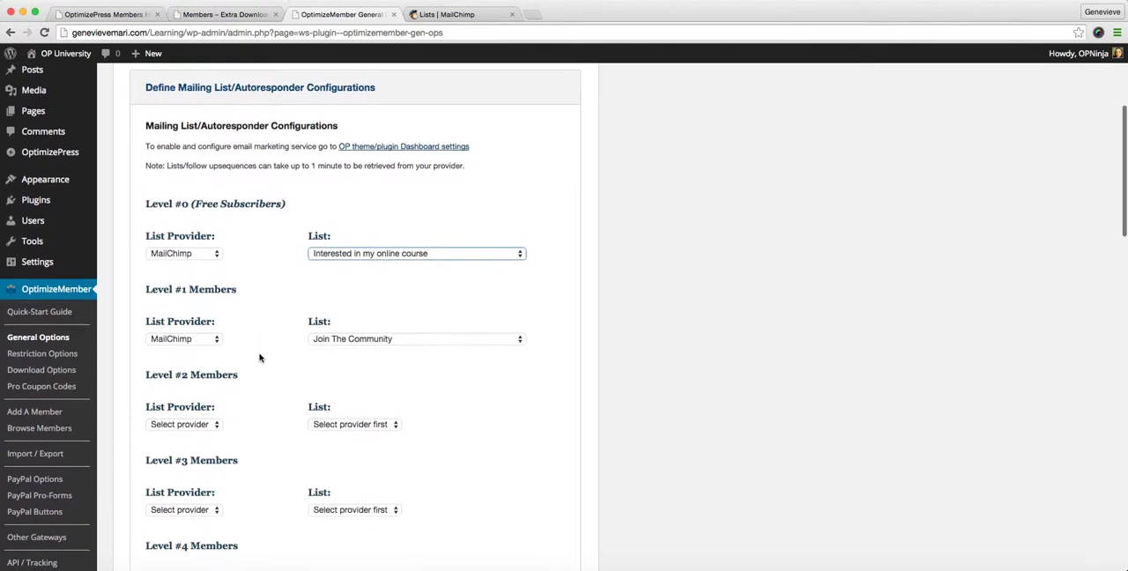
scroll(260, 357, down, 2)
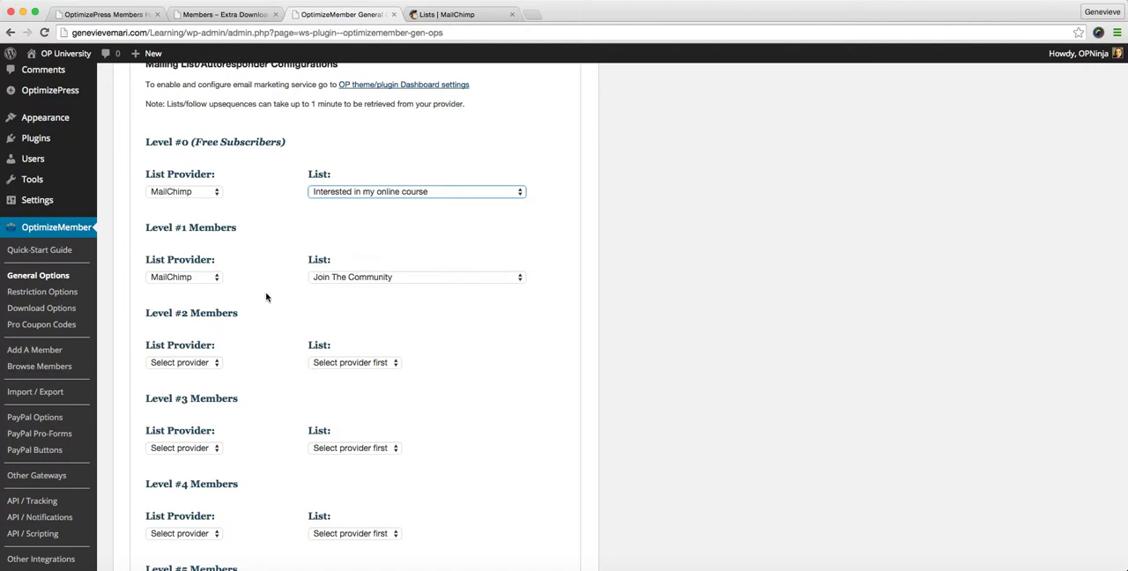
scroll(264, 298, up, 4)
scroll(262, 296, up, 2)
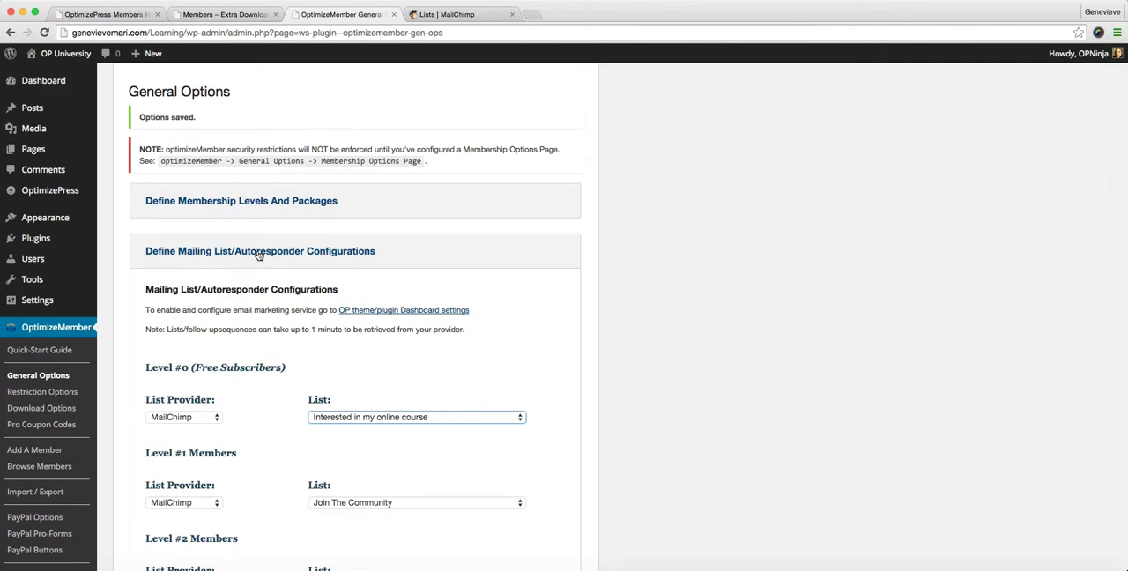
Collapse the mailing list configurations and expand the Membership Options / Redirect Page section
click(259, 252)
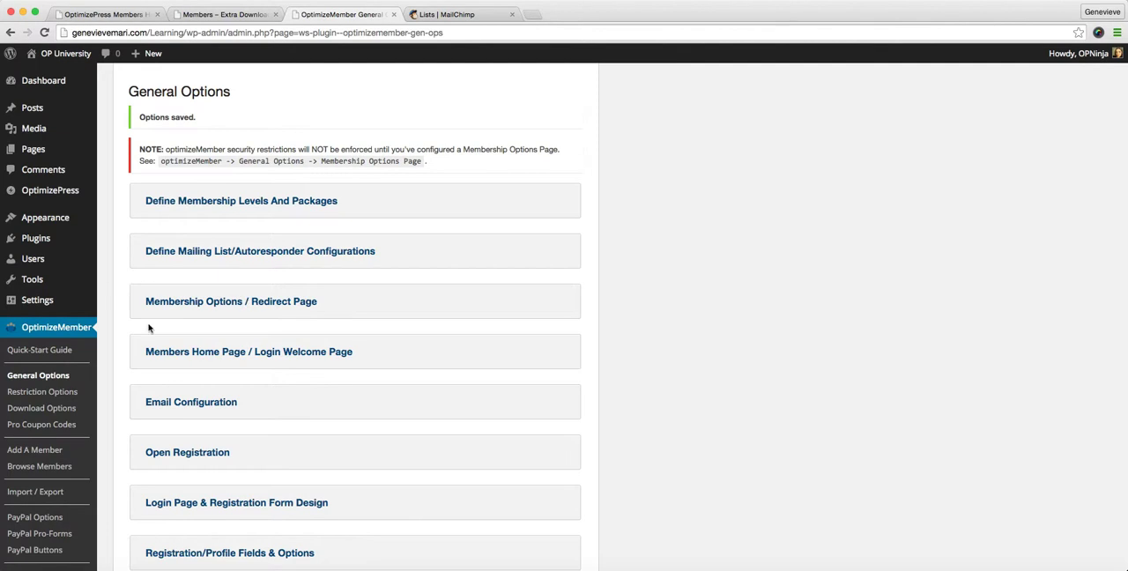
click(199, 303)
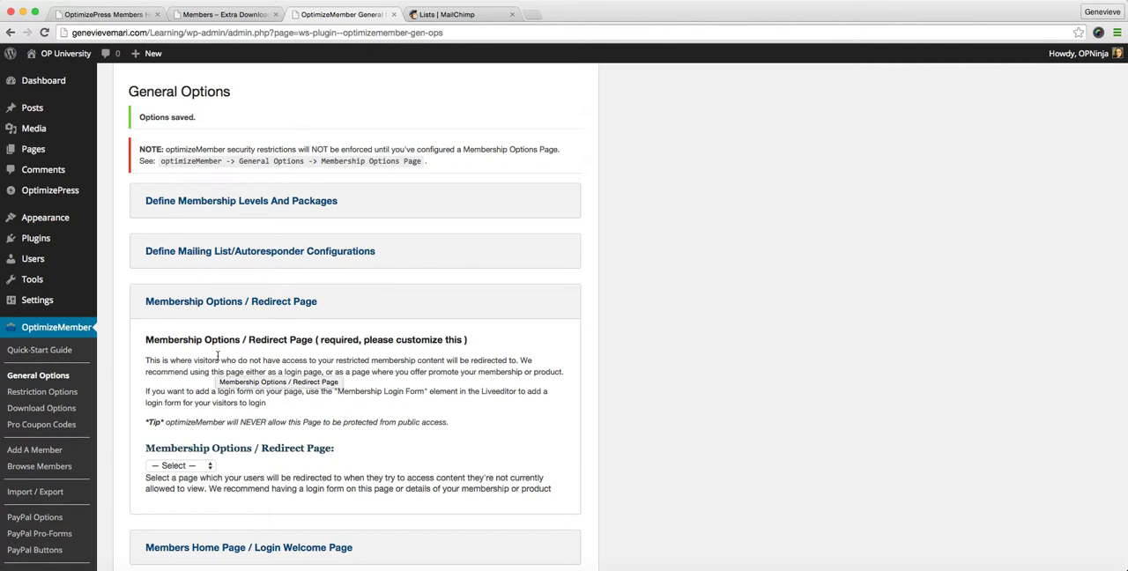
scroll(218, 356, down, 2)
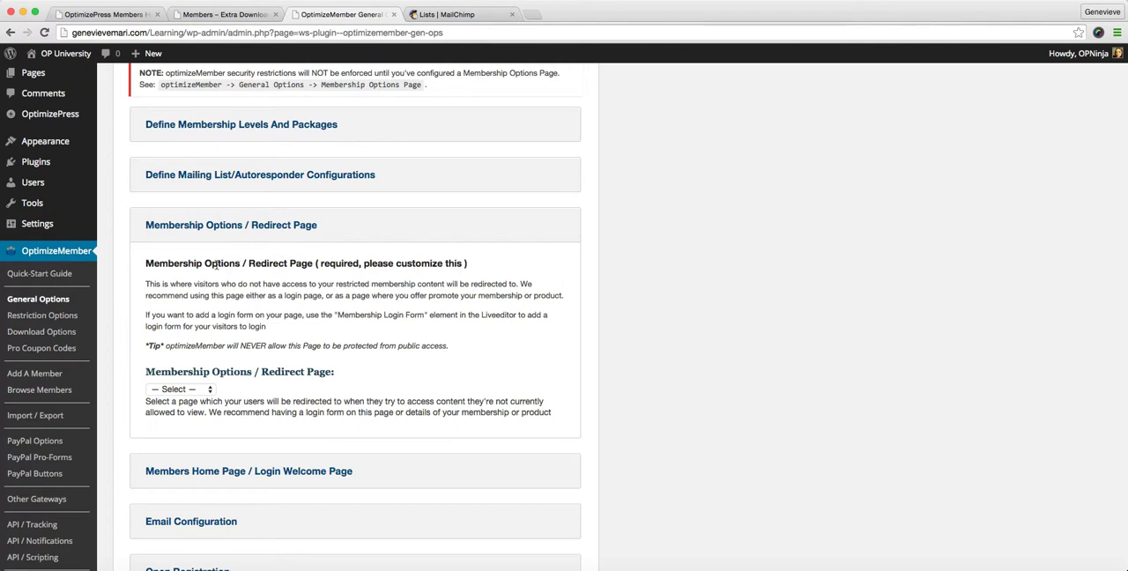
mouse_move(70, 113)
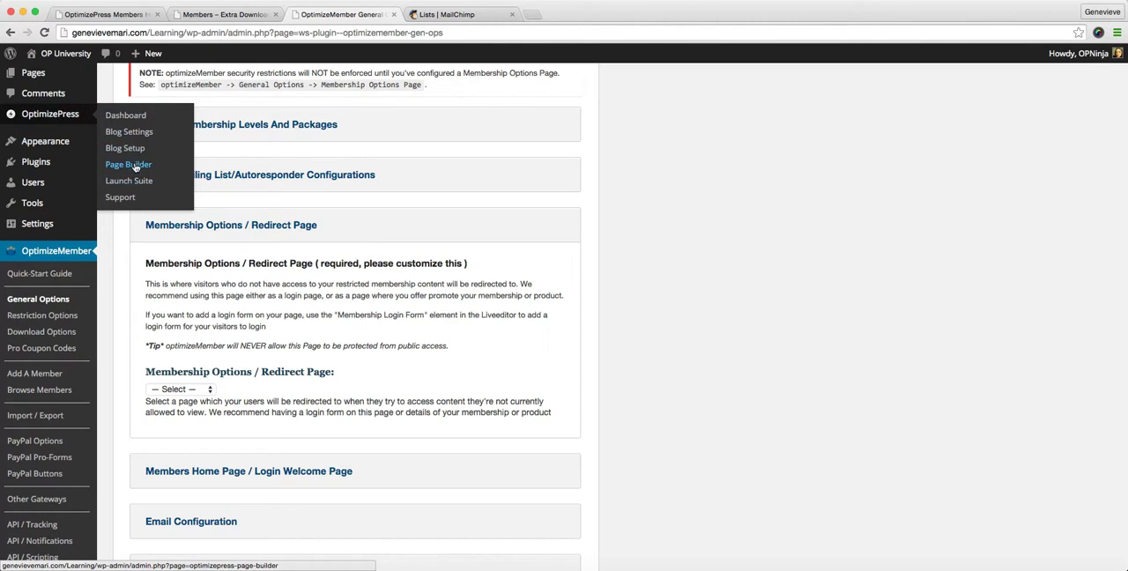
Check which pages are available as the Membership Options / Redirect Page, without selecting one
click(208, 392)
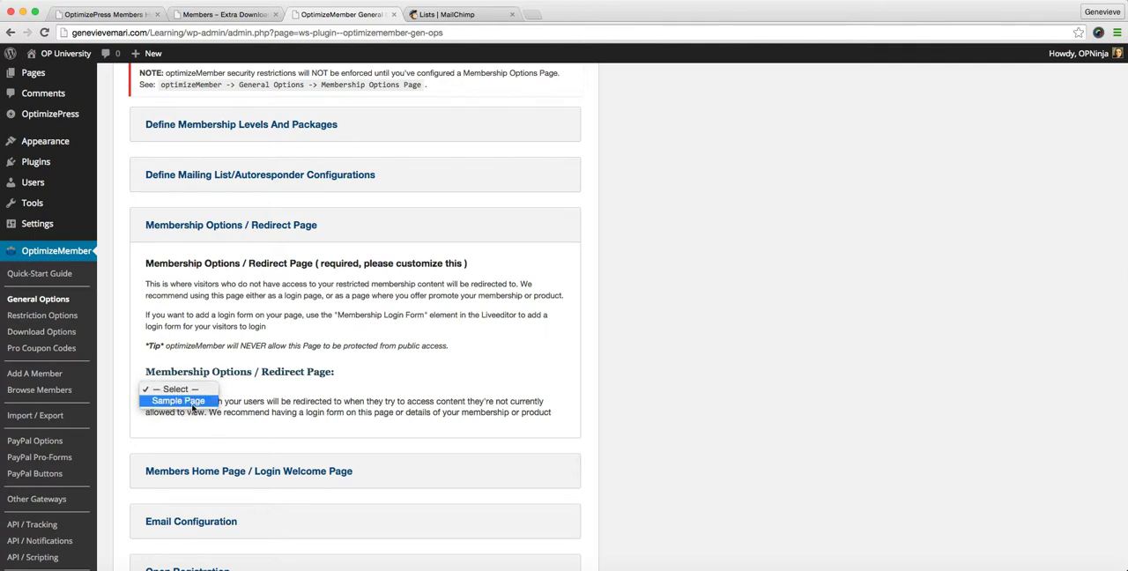
click(302, 376)
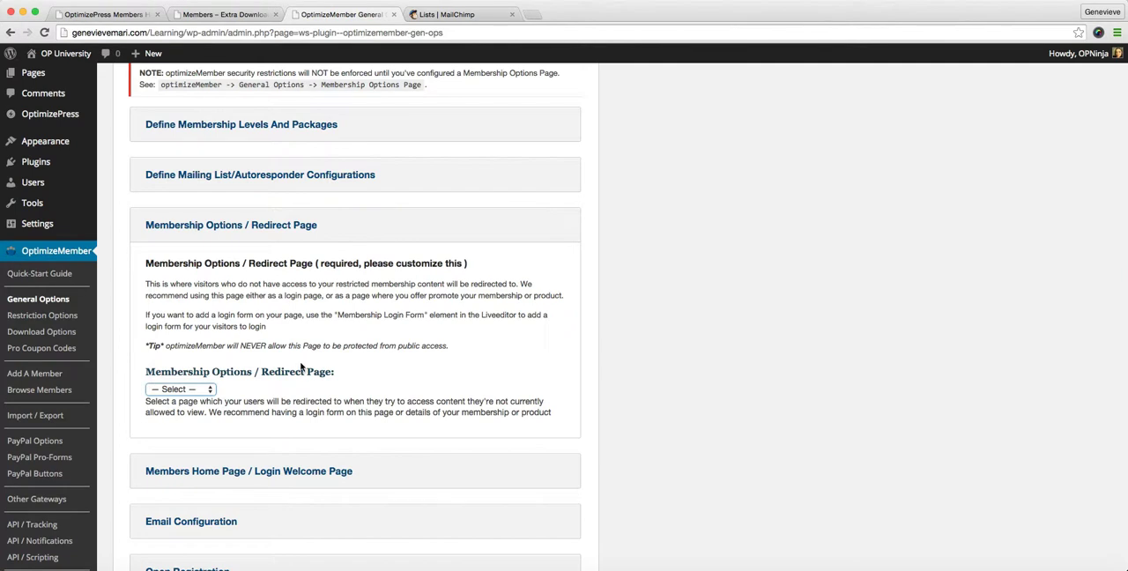
scroll(300, 363, down, 2)
scroll(299, 363, down, 3)
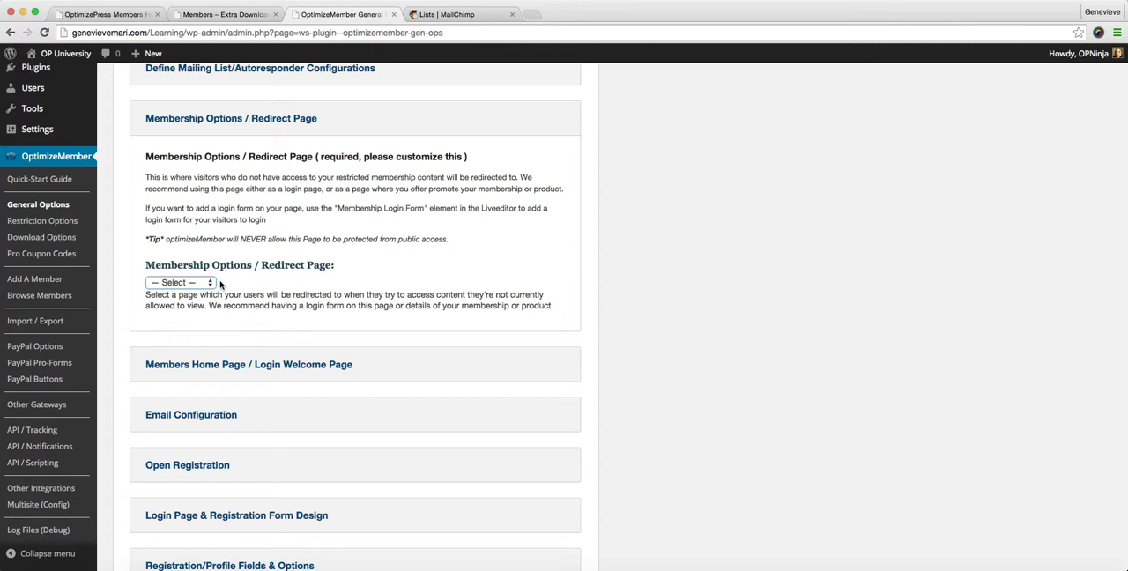
click(210, 283)
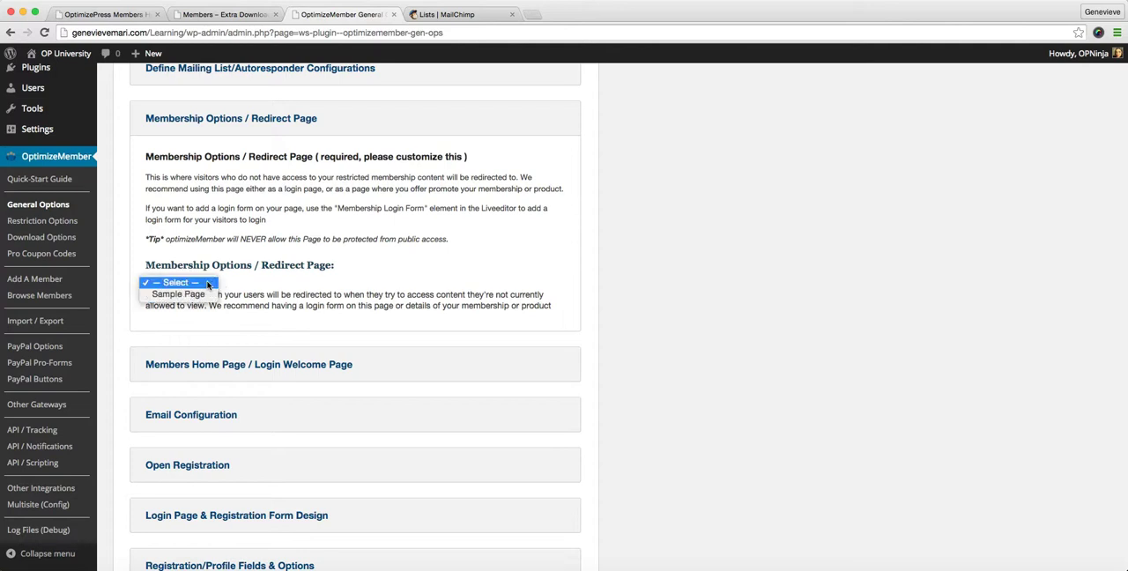
click(275, 268)
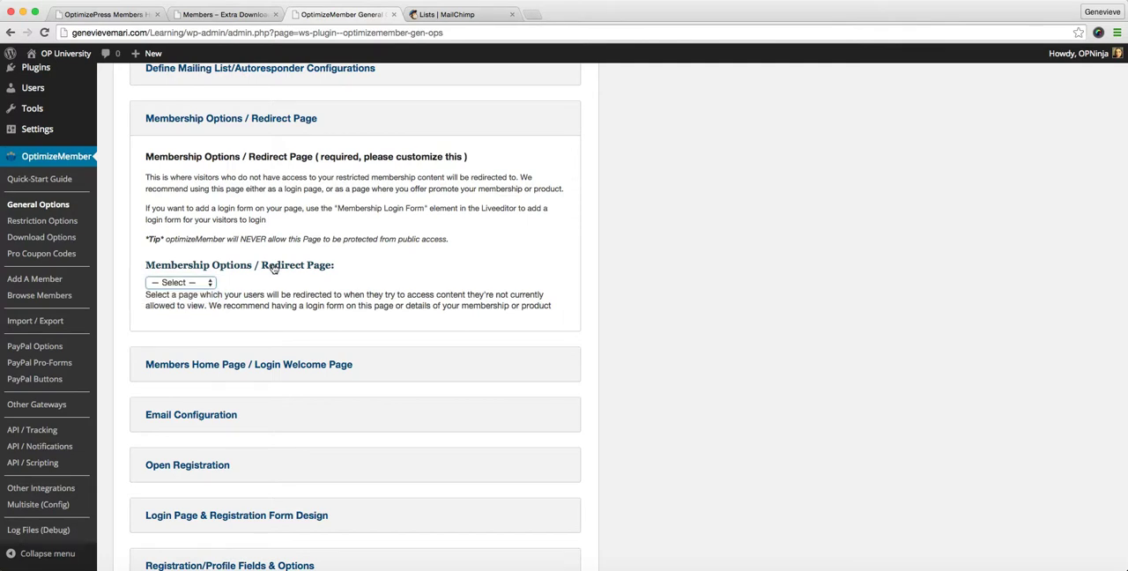
scroll(275, 268, up, 2)
scroll(247, 255, down, 4)
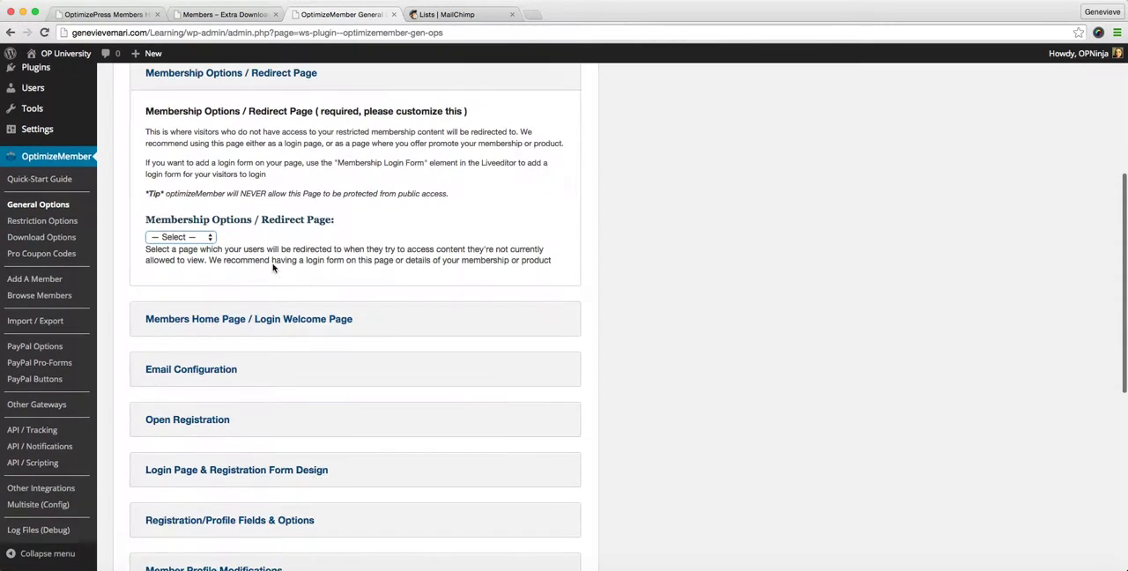
click(212, 235)
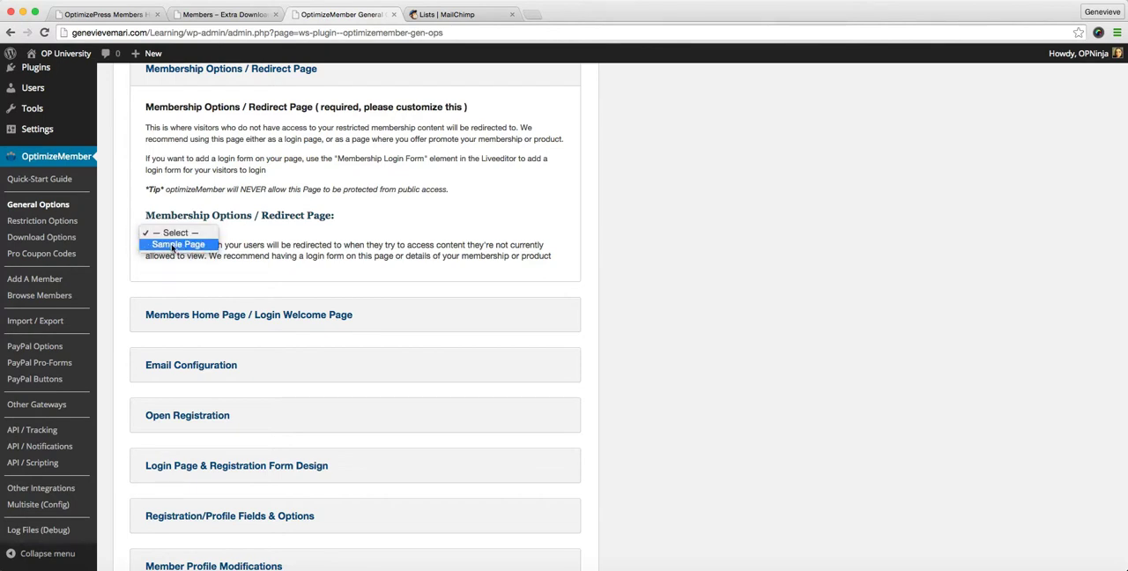
click(270, 237)
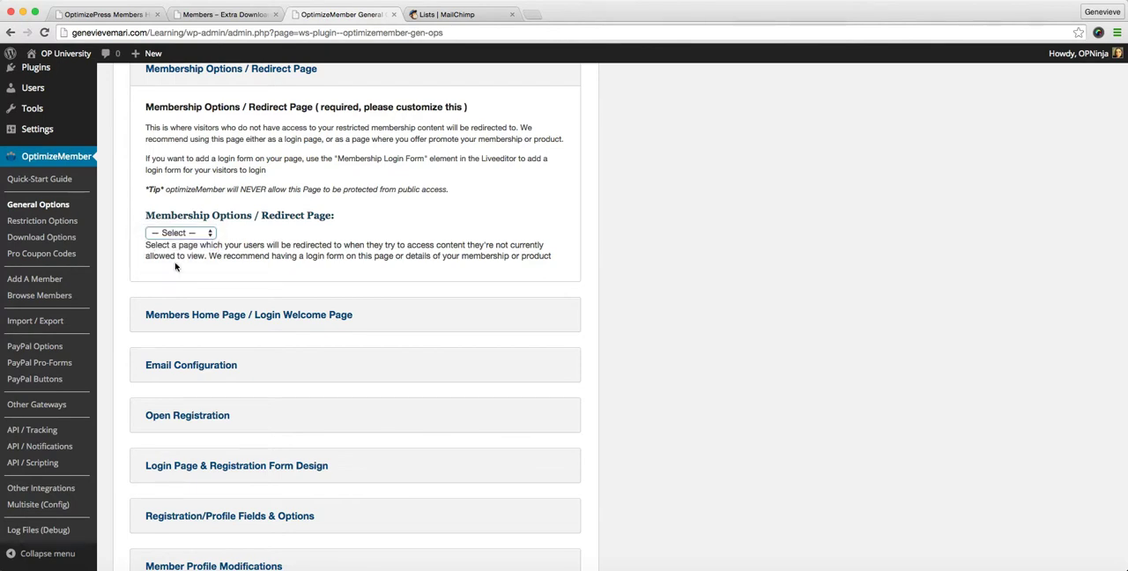
Save all changes made in the General Options
scroll(257, 288, down, 1)
scroll(257, 288, down, 8)
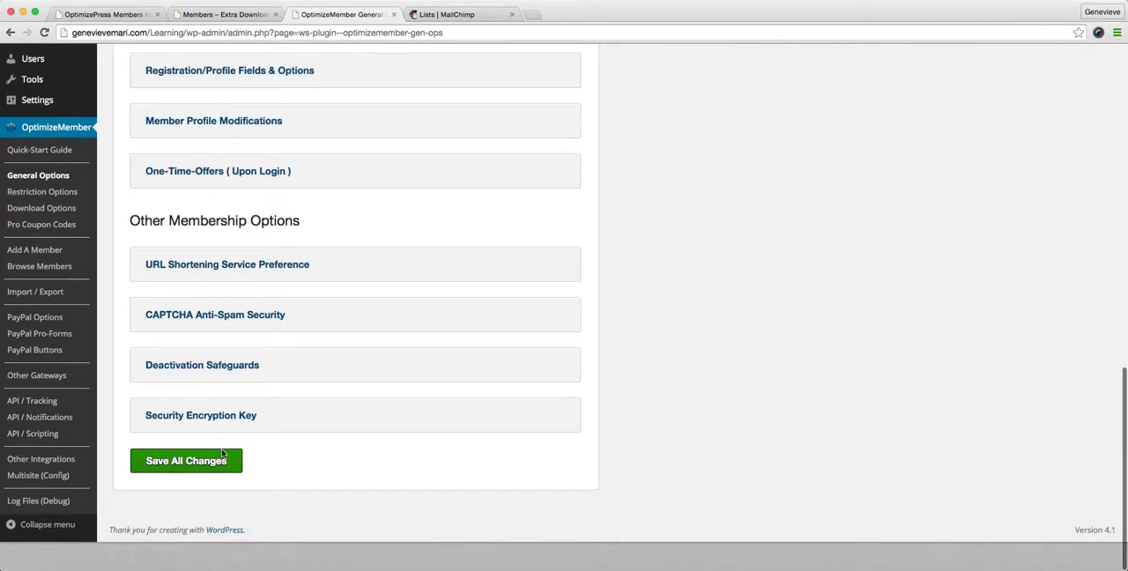
click(209, 490)
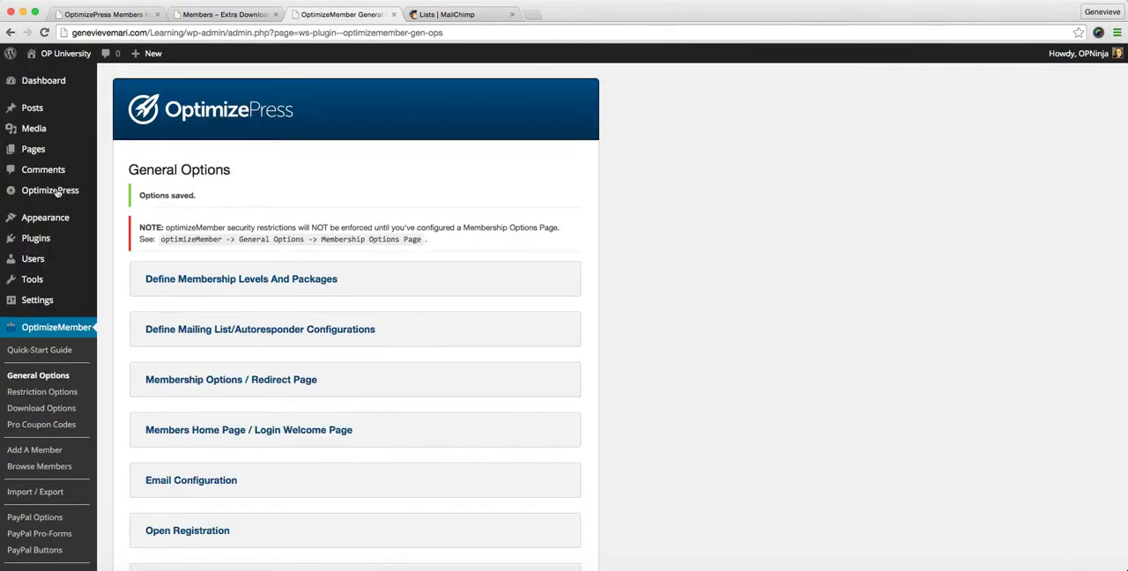
Open the list of all WordPress pages and look over the draft pages
mouse_move(37, 152)
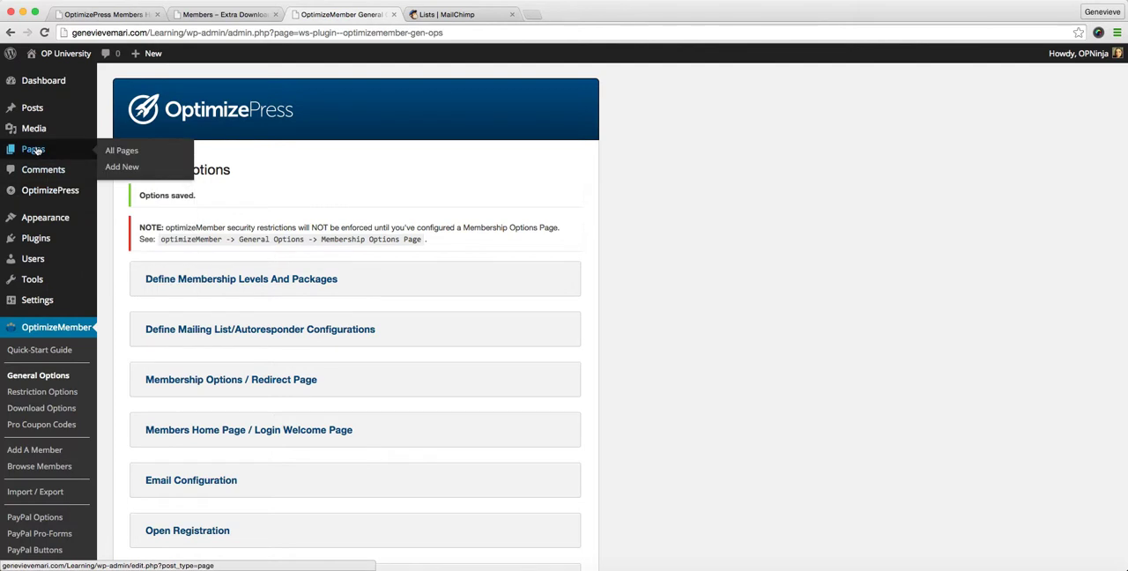
click(37, 152)
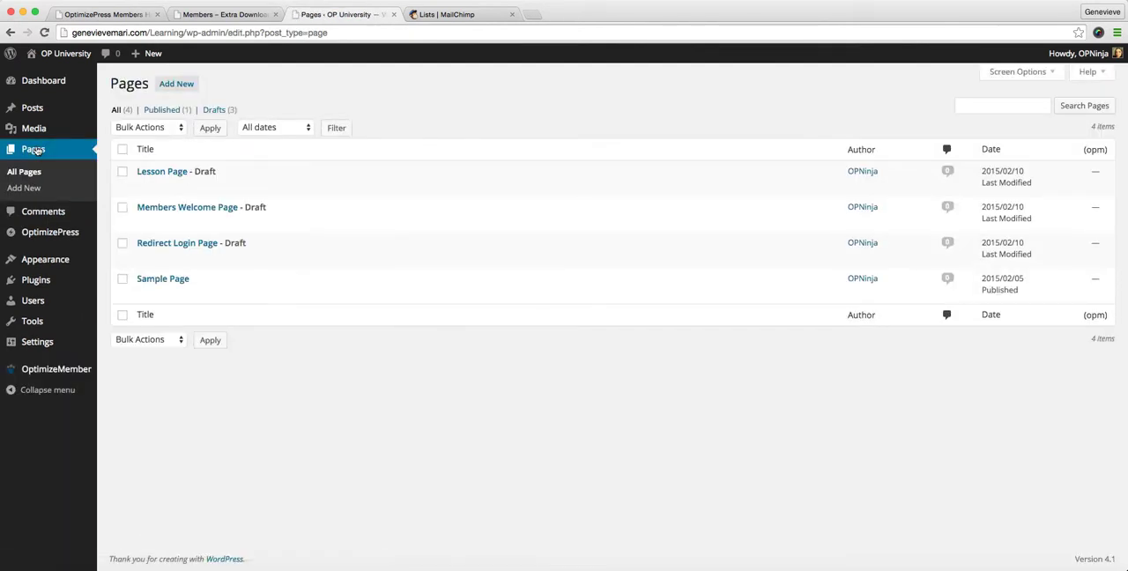
mouse_move(151, 209)
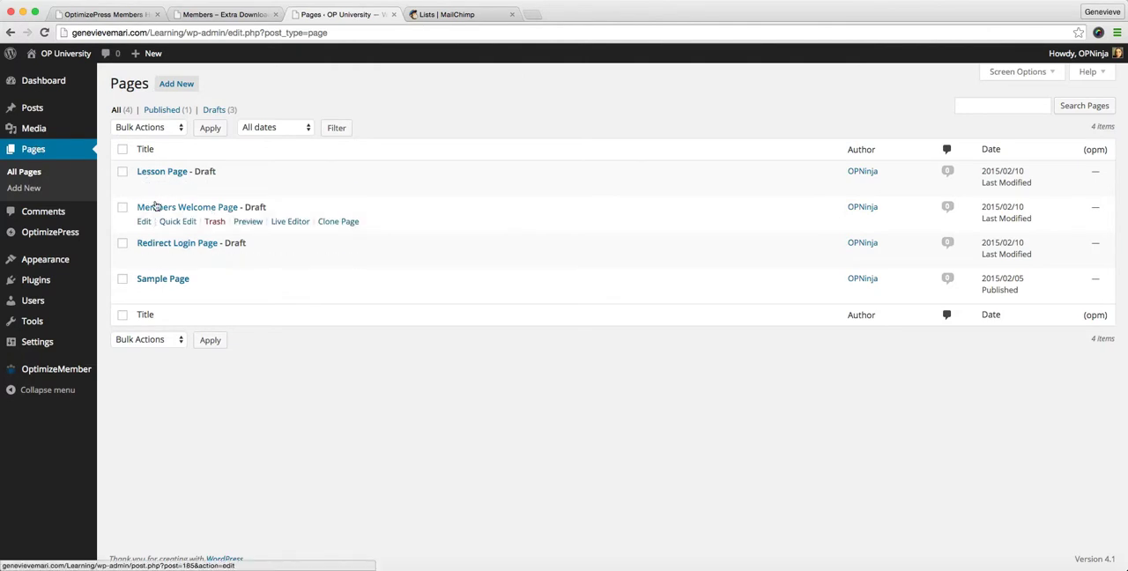
mouse_move(160, 179)
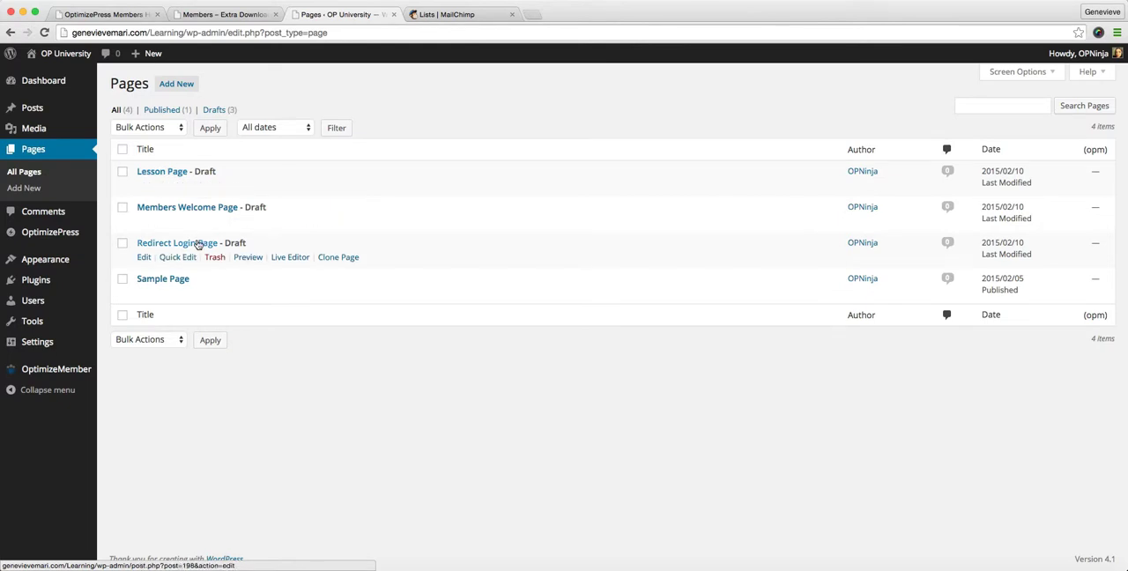
Publish the Redirect Login Page draft and choose it as the Membership Options / Redirect Page in OptimizeMember's General Options
click(199, 244)
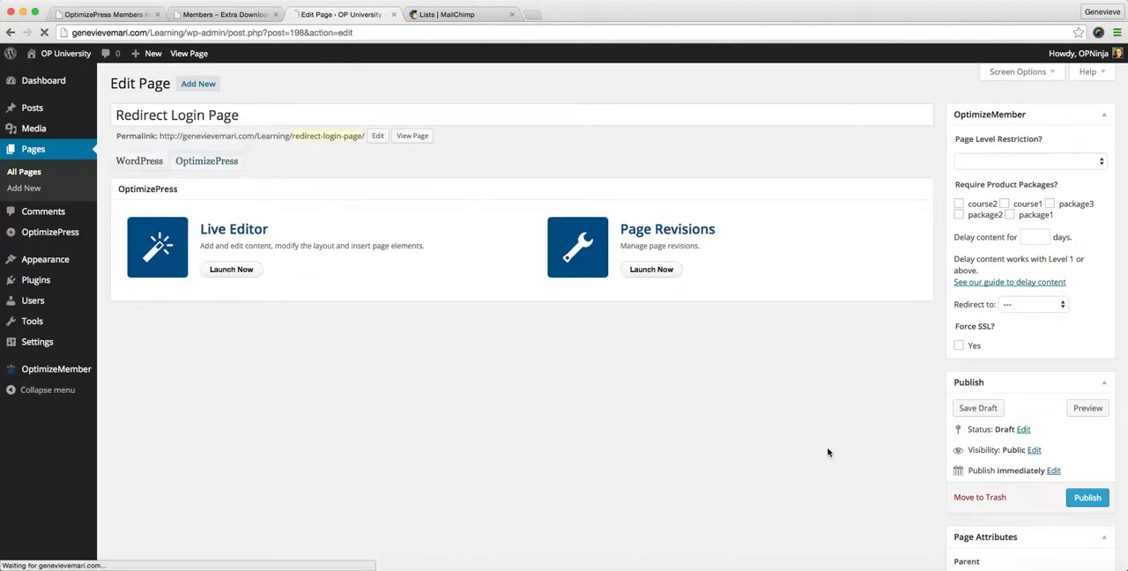
click(1087, 496)
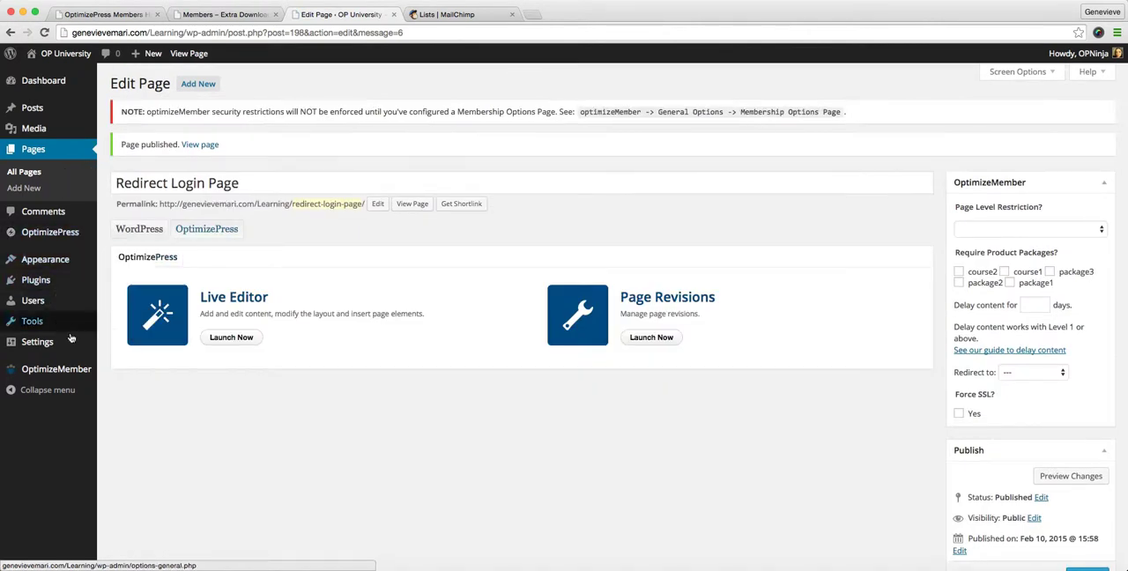
mouse_move(75, 370)
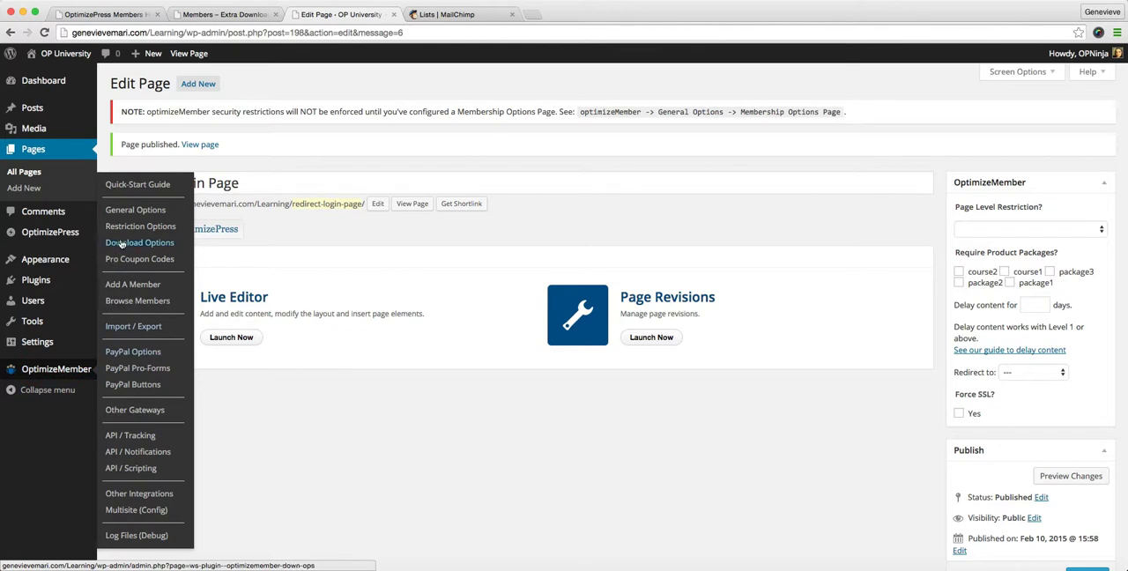
click(126, 212)
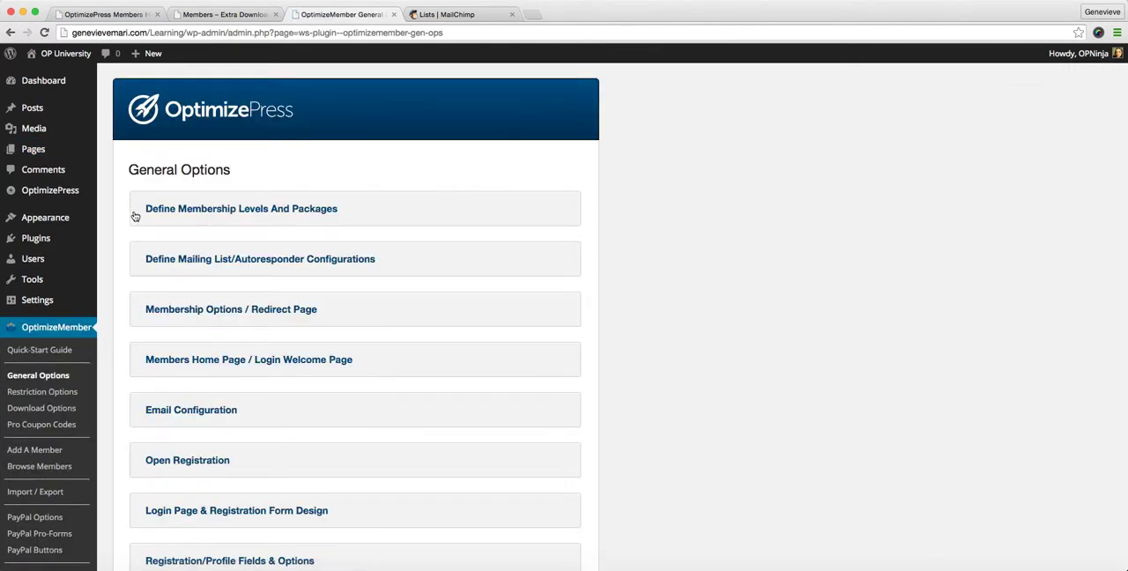
click(209, 314)
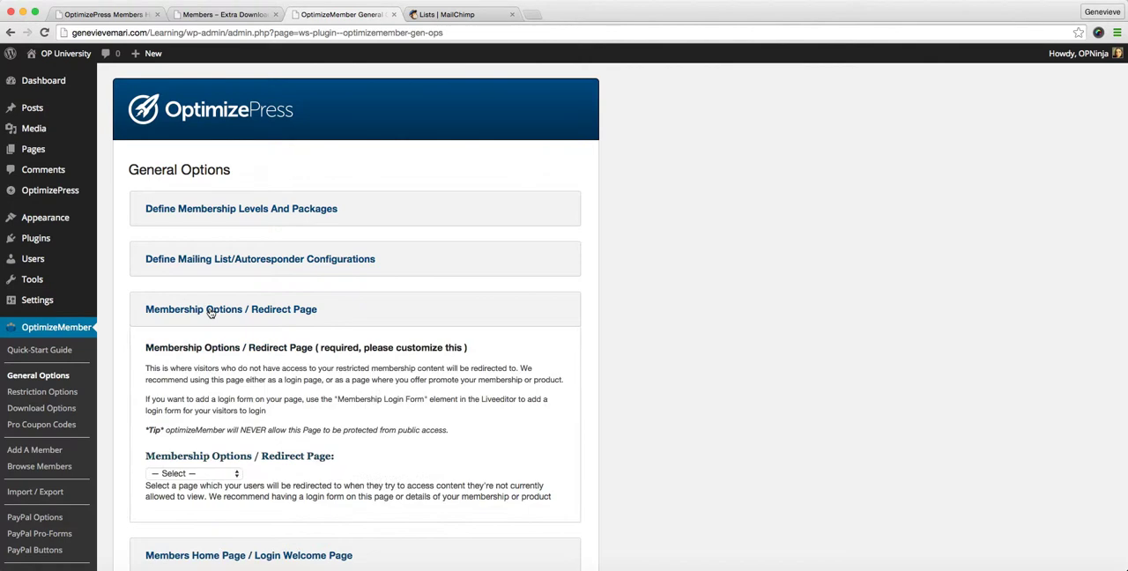
click(237, 476)
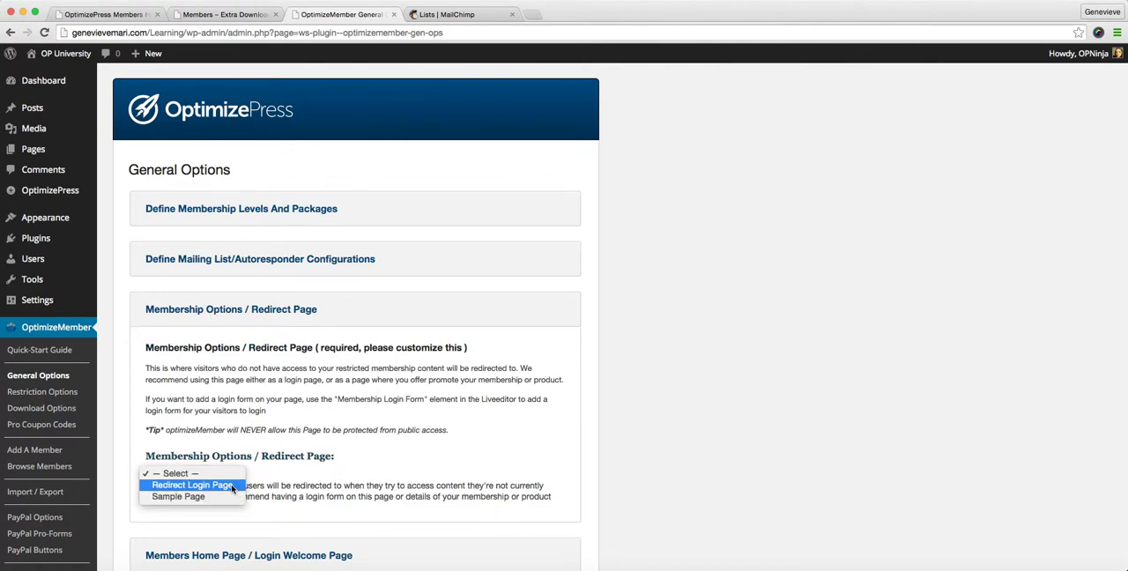
click(232, 485)
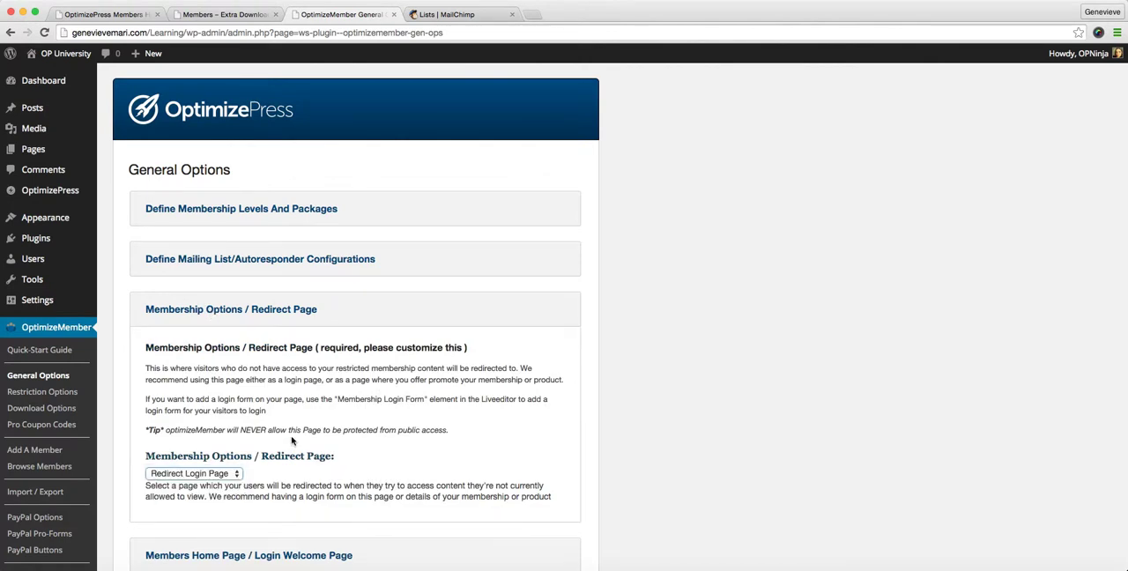
Expand the Members Home Page / Login Welcome Page section and review what it requires
scroll(292, 441, down, 3)
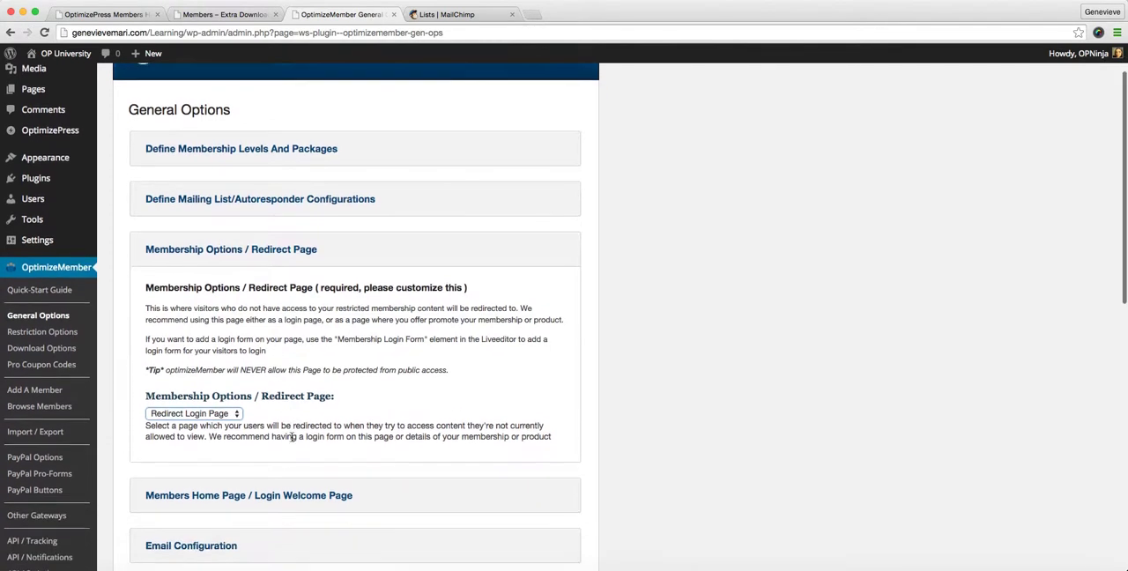
scroll(292, 441, down, 1)
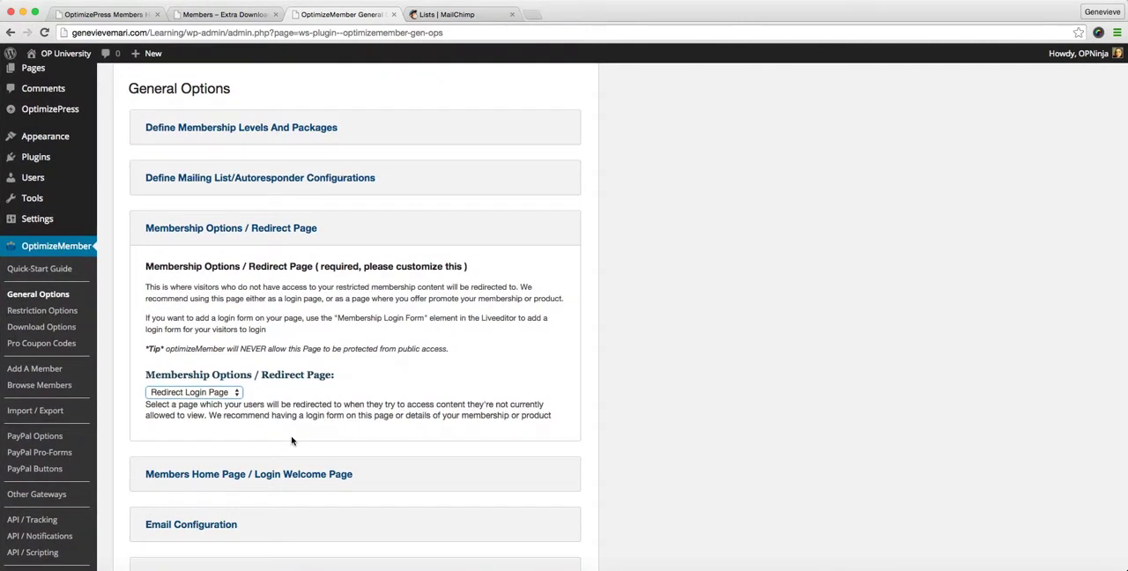
scroll(291, 441, down, 3)
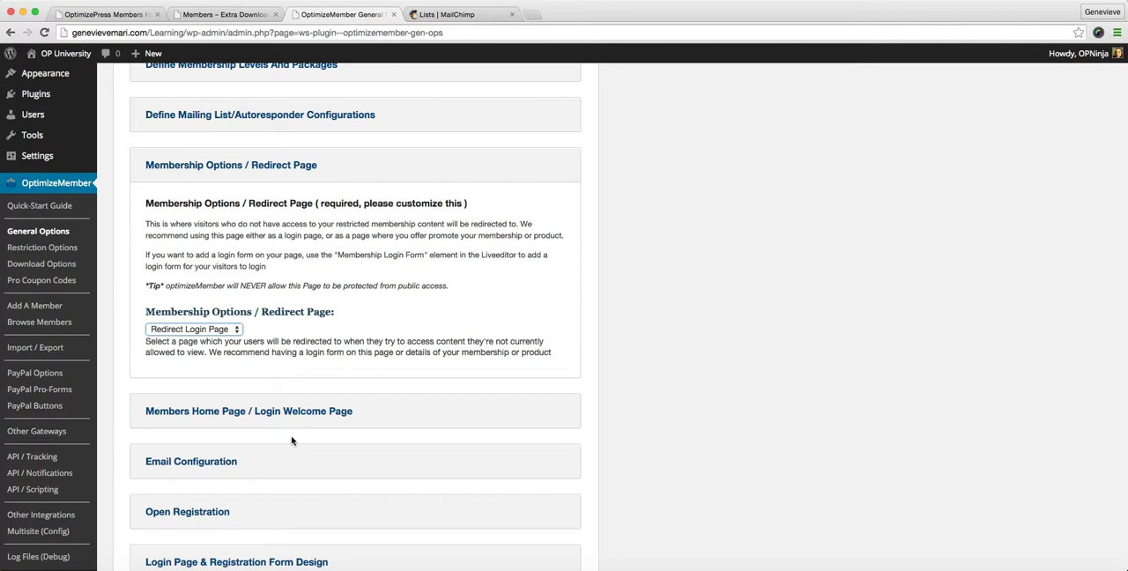
scroll(297, 423, down, 3)
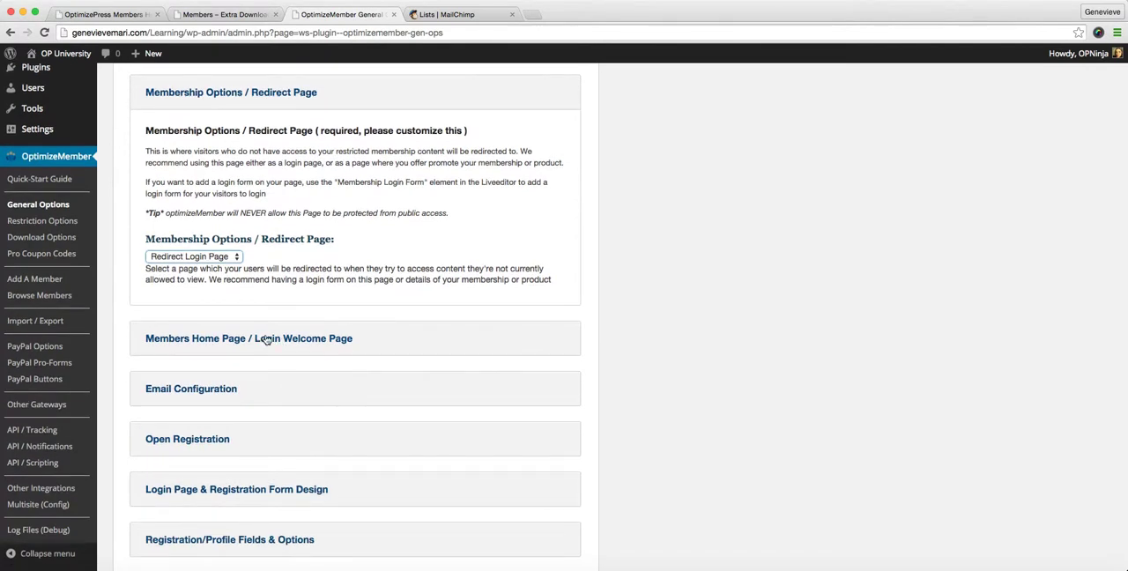
click(267, 339)
scroll(283, 379, down, 3)
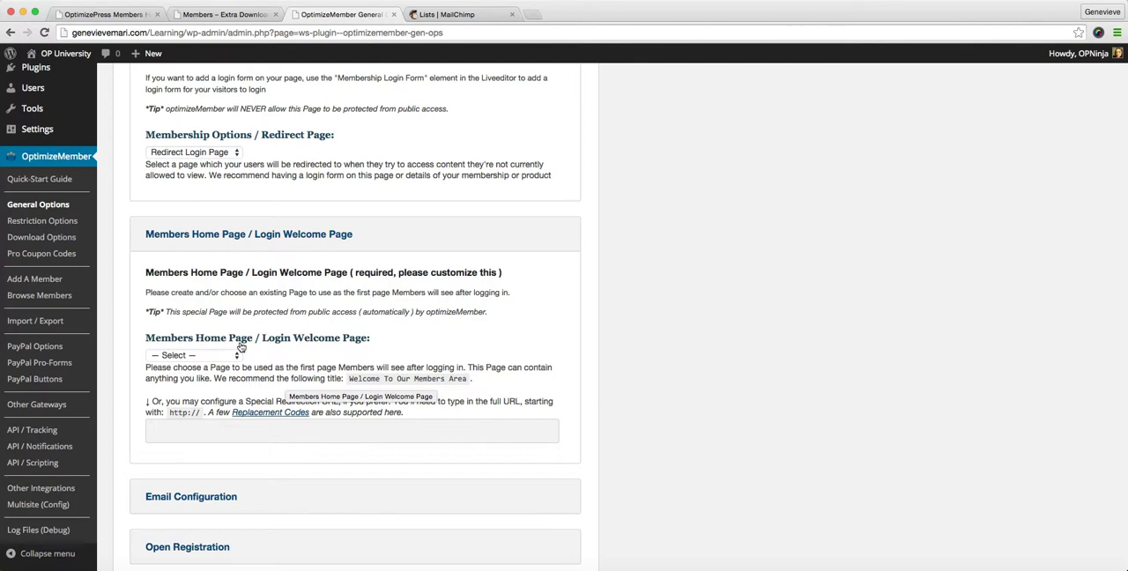
Open the Members Welcome Page draft from the list of WordPress pages and publish it
scroll(213, 304, up, 1)
scroll(213, 304, up, 3)
click(32, 118)
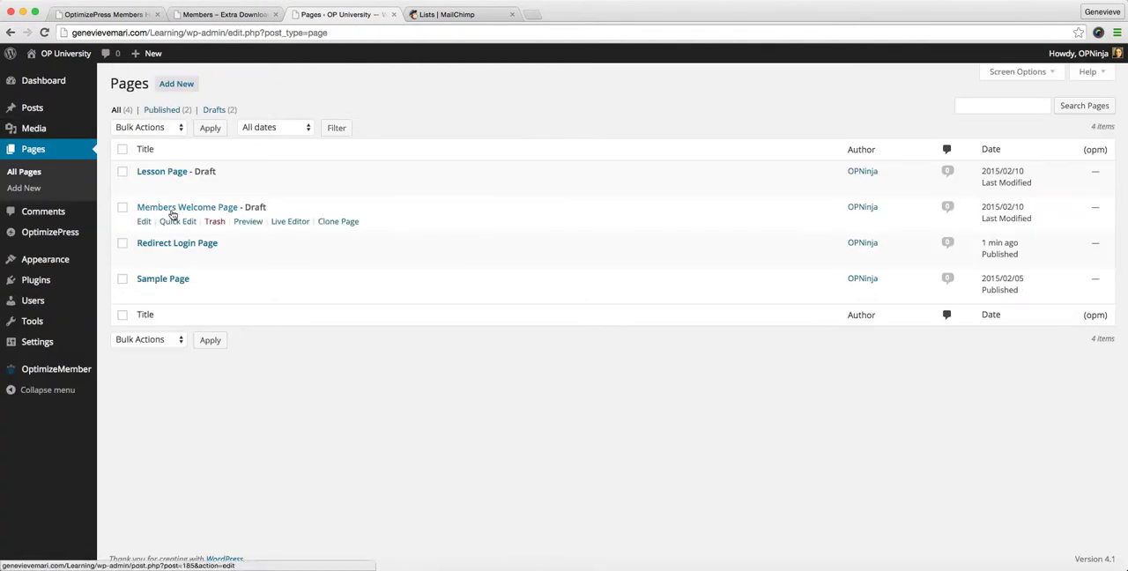
click(177, 209)
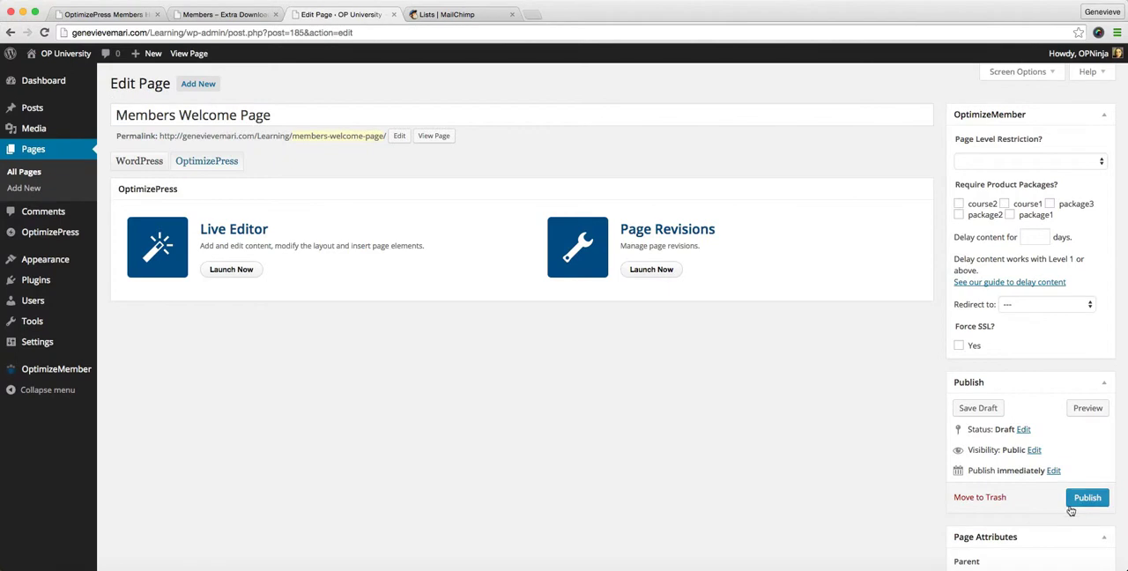
click(1079, 499)
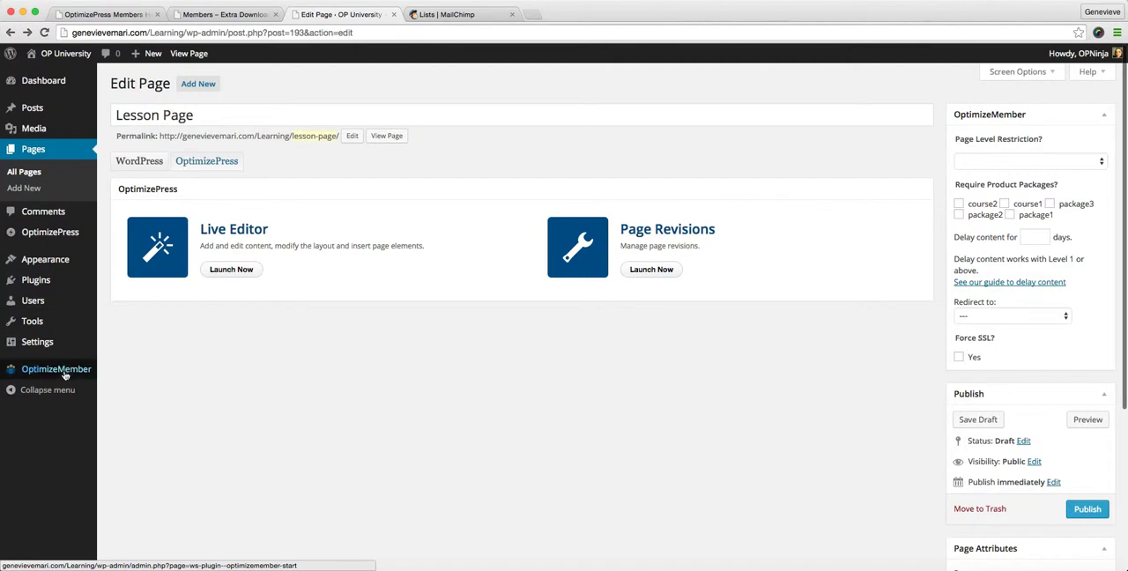
Set the Members Home Page / Login Welcome Page to Members Welcome Page in OptimizeMember's General Options
mouse_move(60, 369)
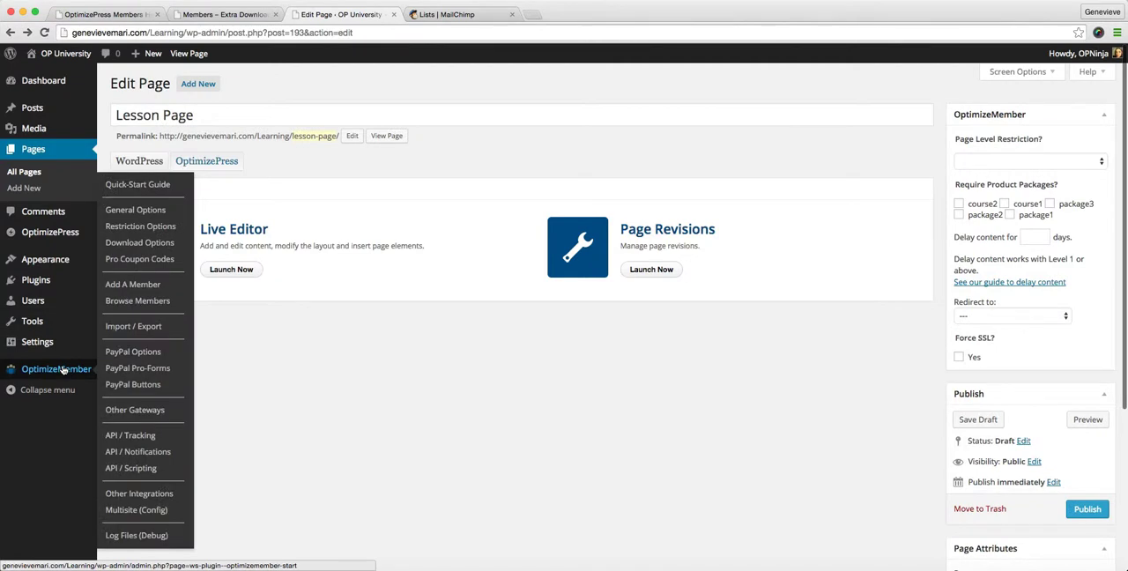
click(150, 214)
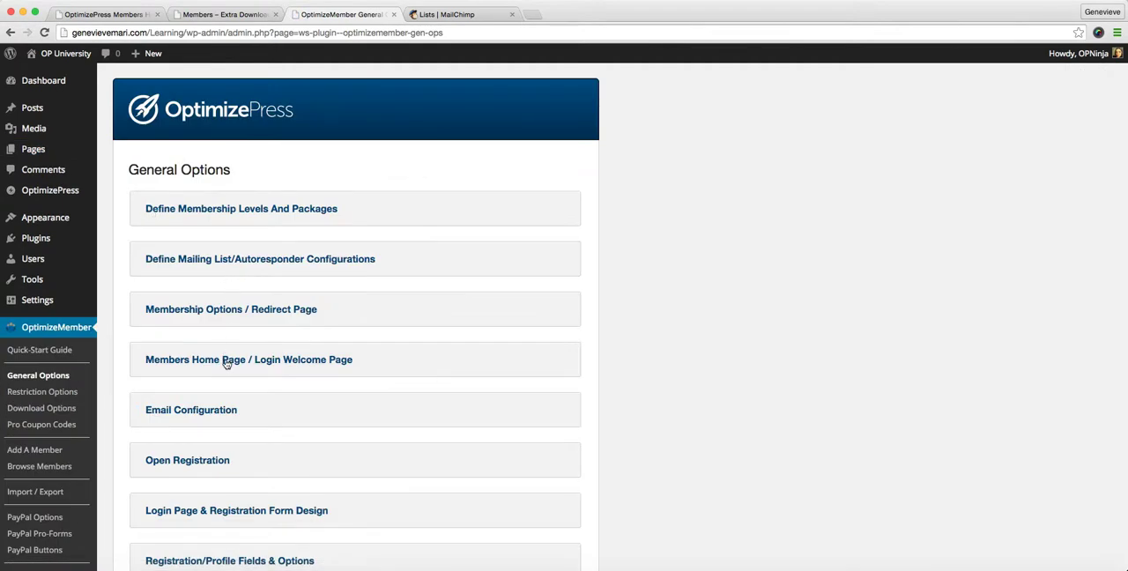
click(227, 361)
click(226, 483)
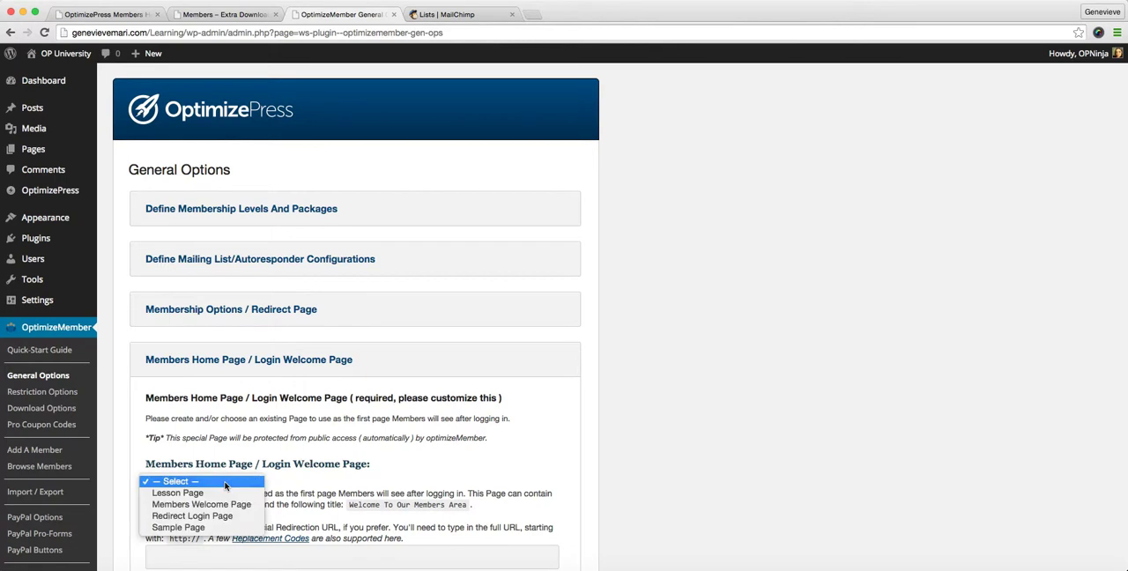
click(229, 506)
Expand the Email Configuration section and review the sender name, sender address and support contact link
scroll(229, 508, down, 5)
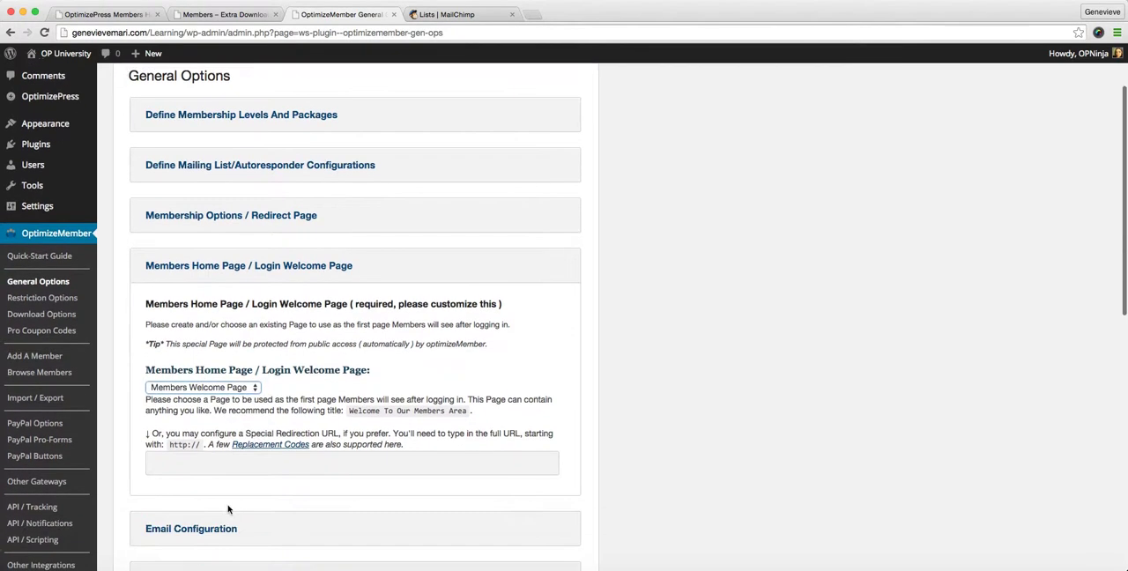
scroll(229, 508, down, 6)
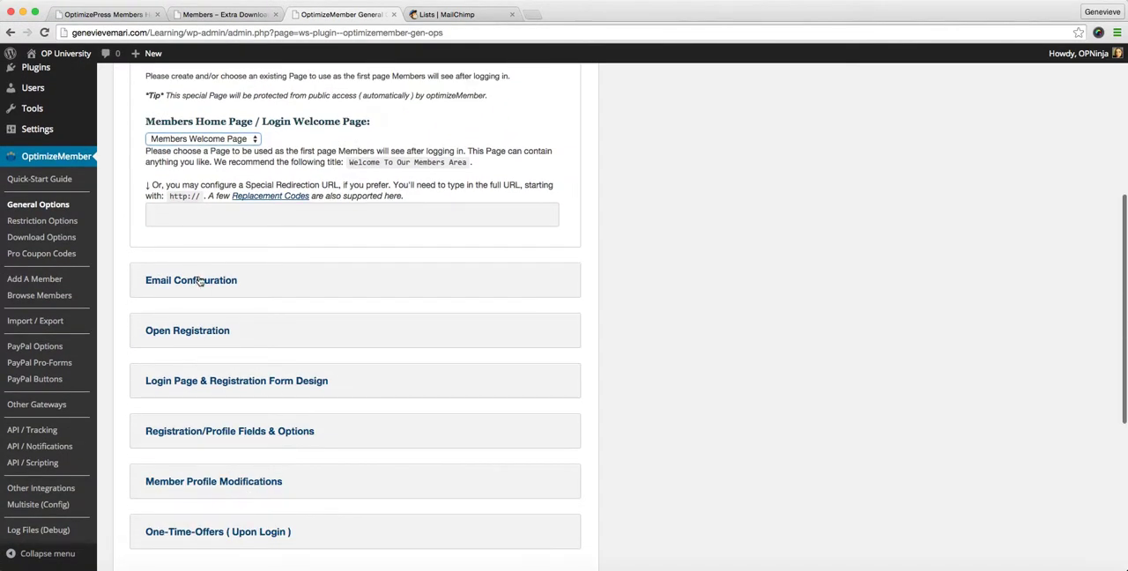
click(202, 283)
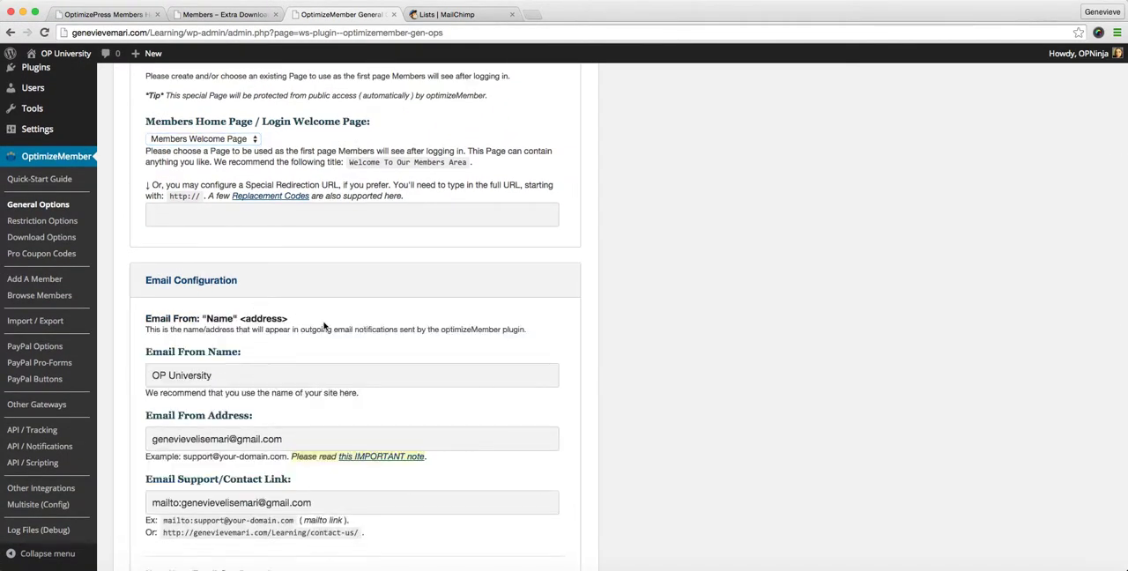
scroll(339, 322, down, 2)
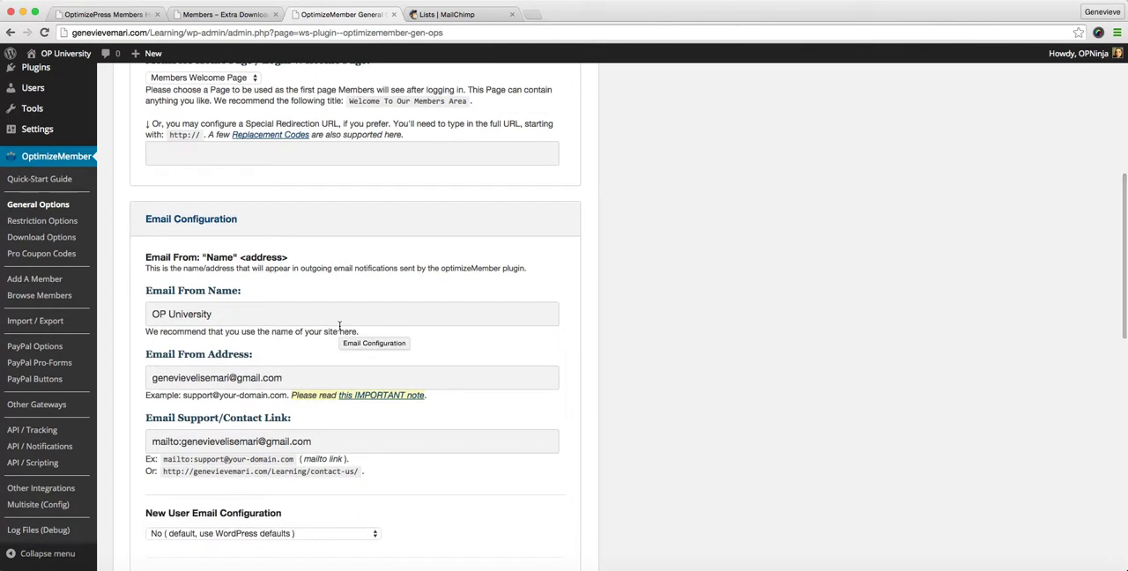
scroll(339, 326, down, 3)
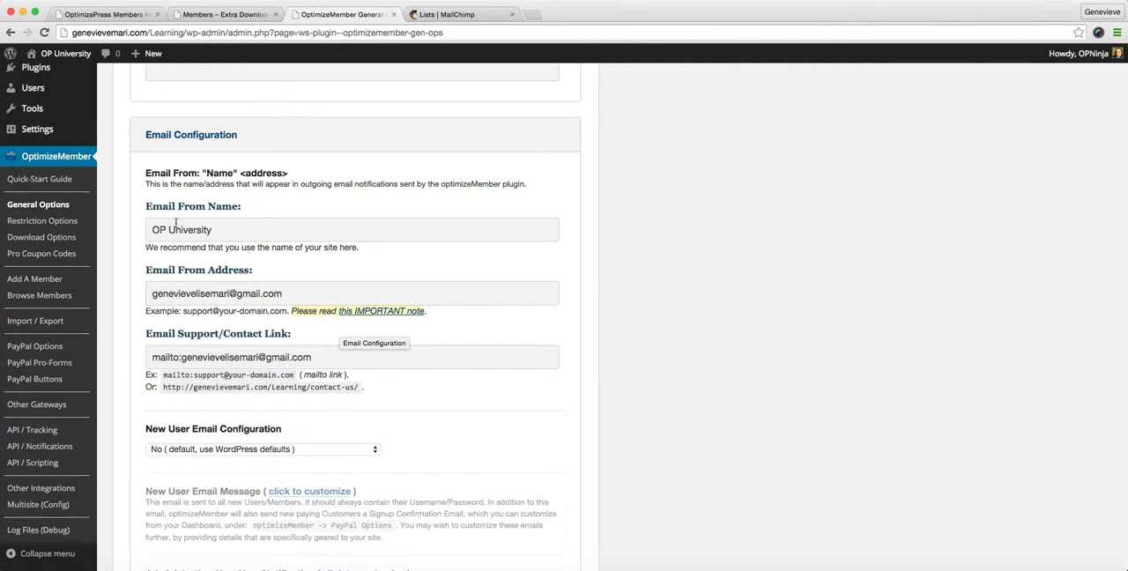
scroll(189, 227, down, 1)
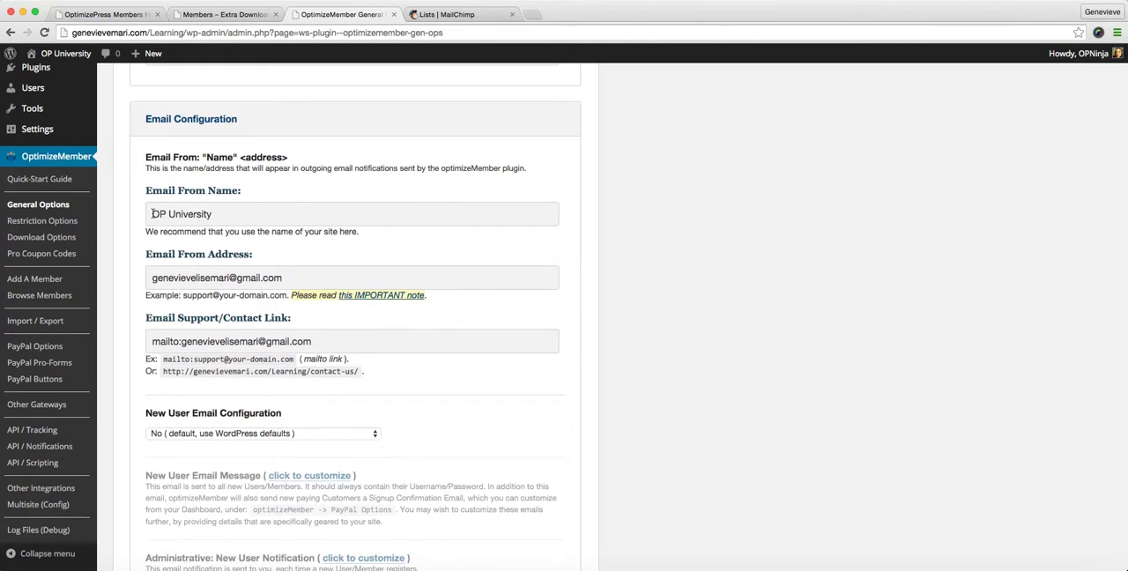
scroll(197, 315, down, 1)
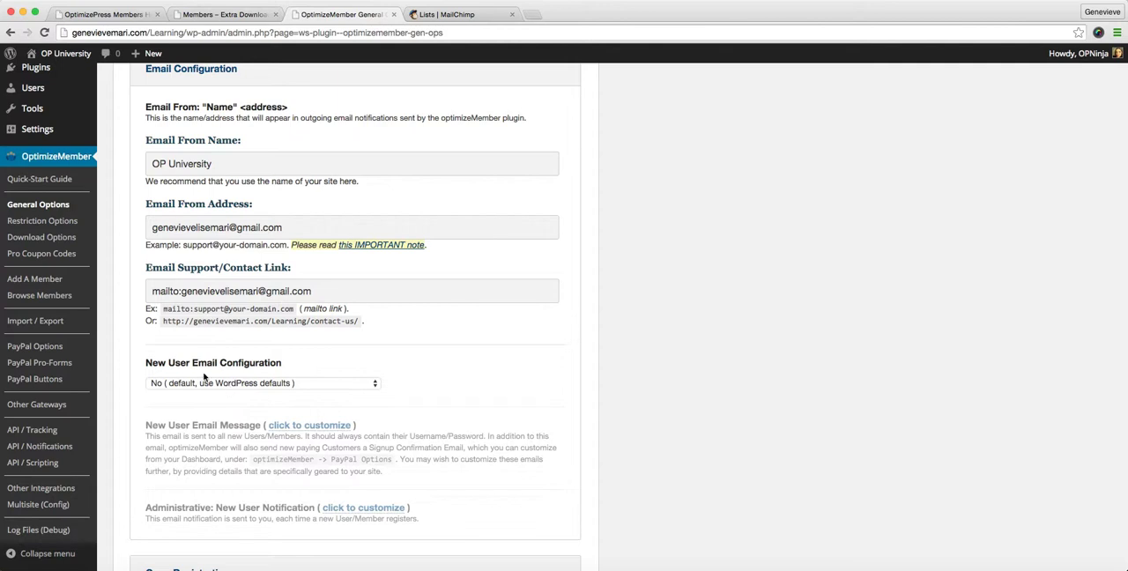
Set New User Email Configuration to "Yes ( customize New User Emails with optimizeMember )" and expand the New User Email Message for customizing
click(360, 388)
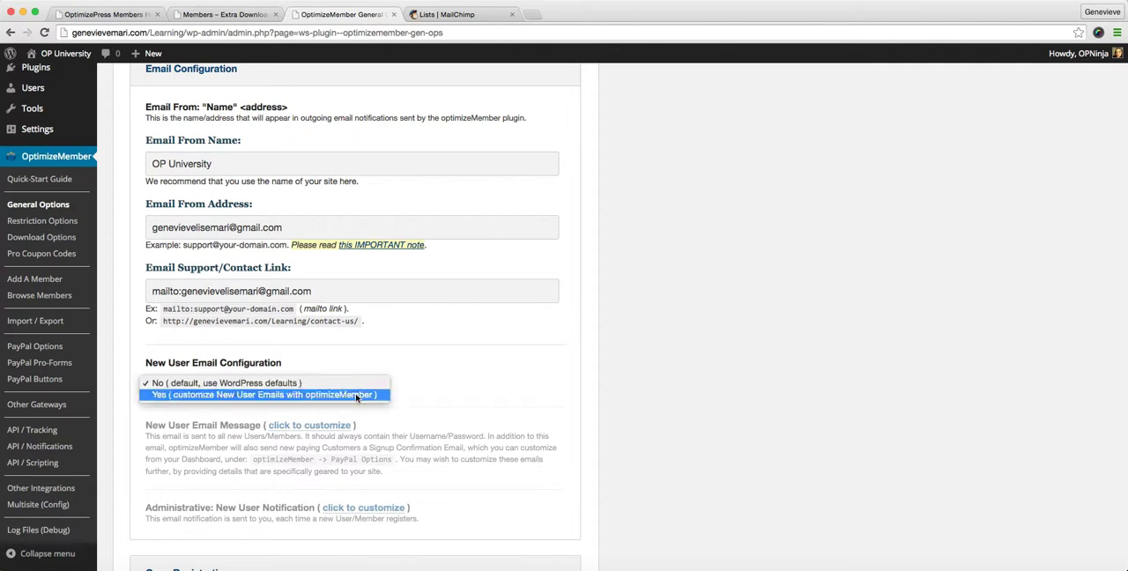
click(354, 398)
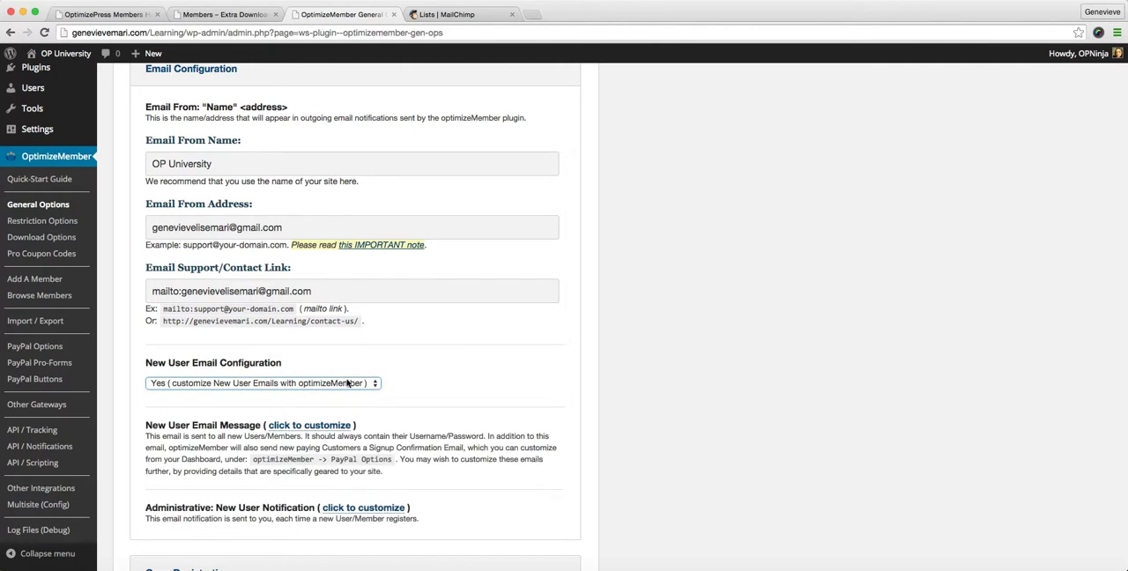
click(322, 427)
scroll(322, 428, down, 2)
scroll(322, 428, down, 2)
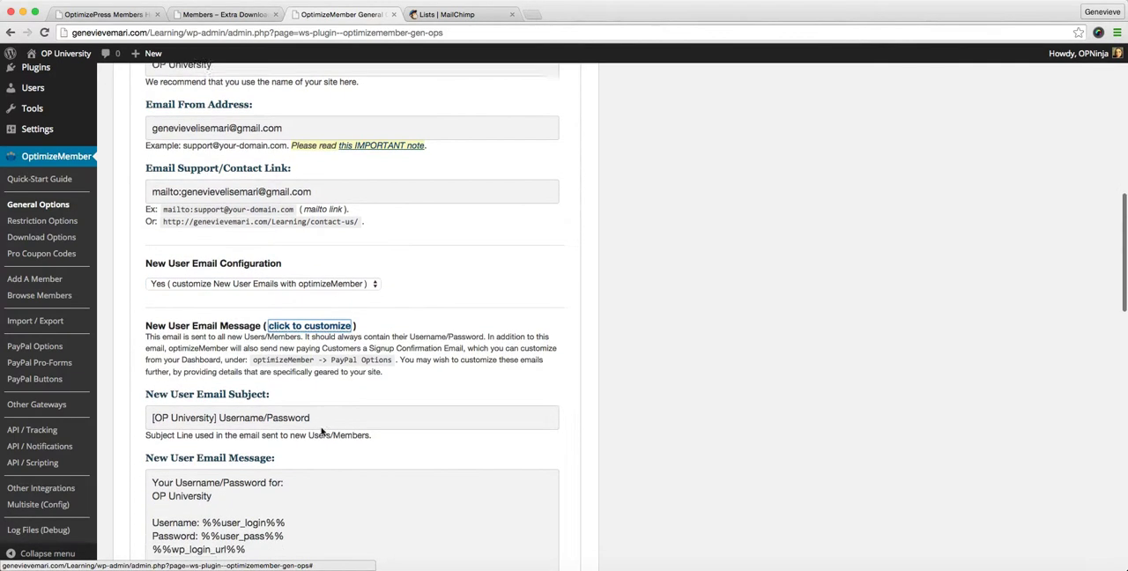
Examine the New User Email Message body, its %%wp_login_url%% code, the replacement codes and the remaining General Options sections
scroll(322, 428, down, 2)
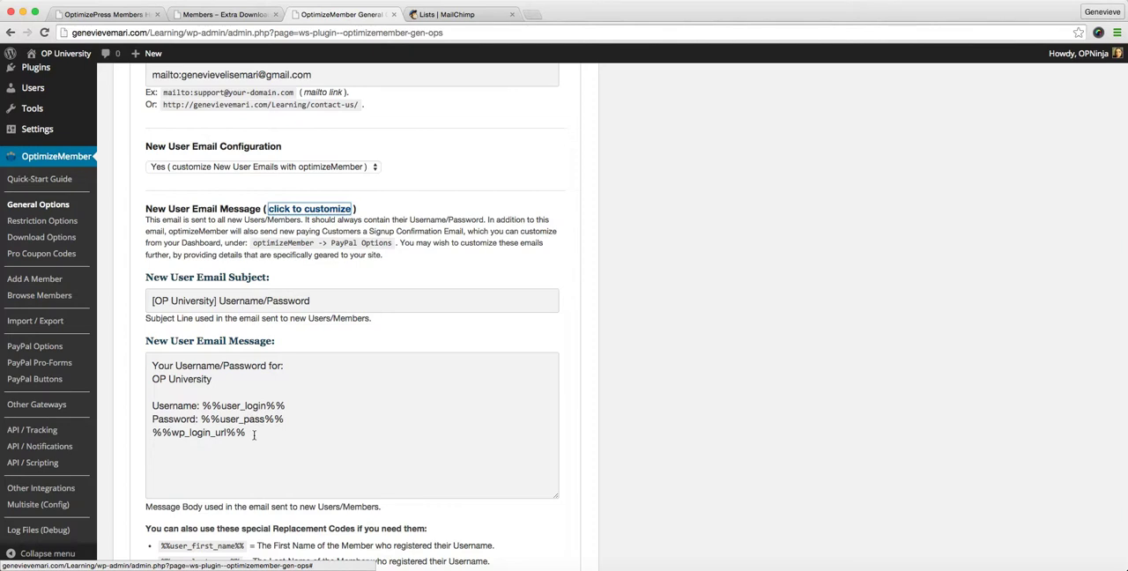
drag(254, 432, 122, 429)
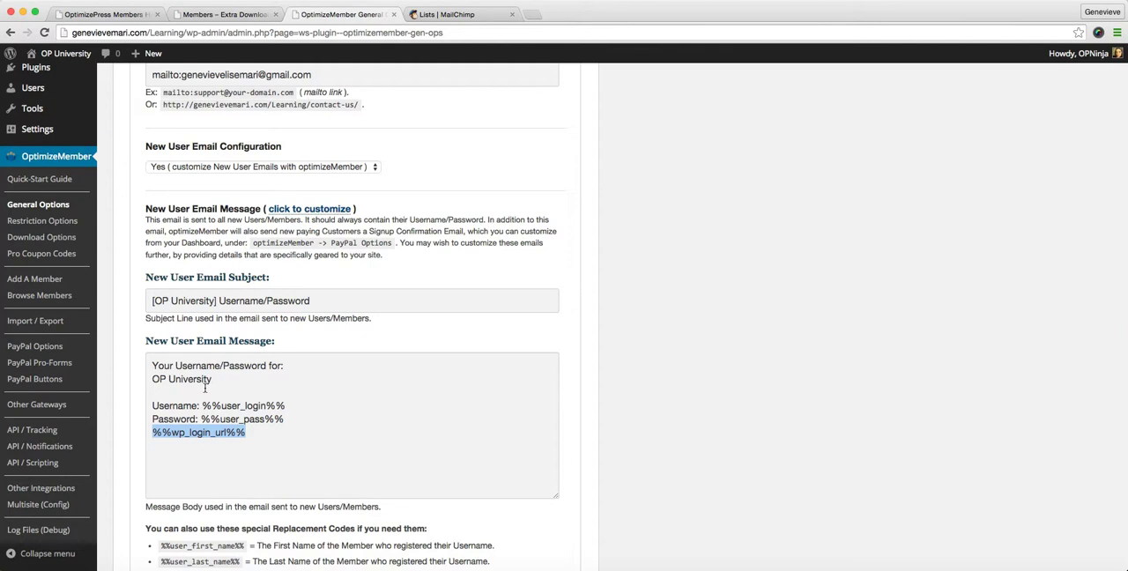
scroll(438, 395, up, 3)
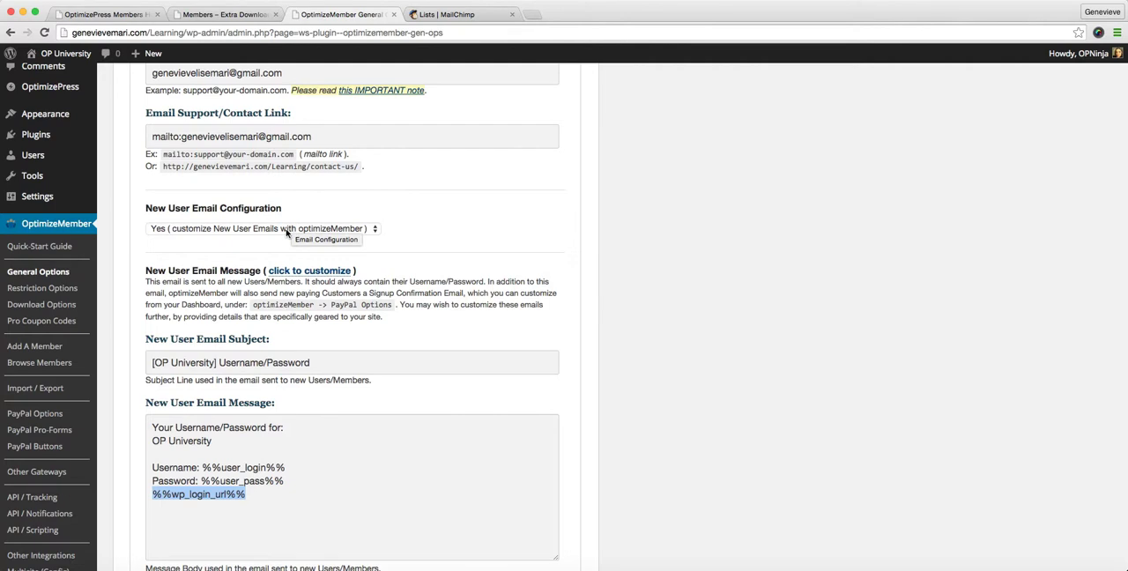
scroll(293, 265, down, 10)
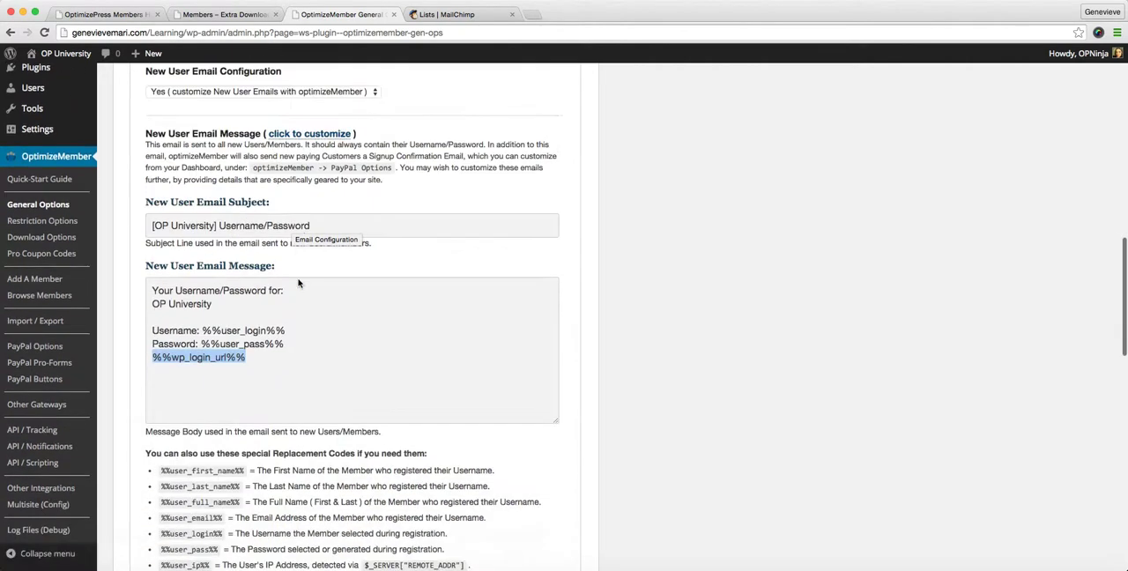
scroll(298, 284, down, 8)
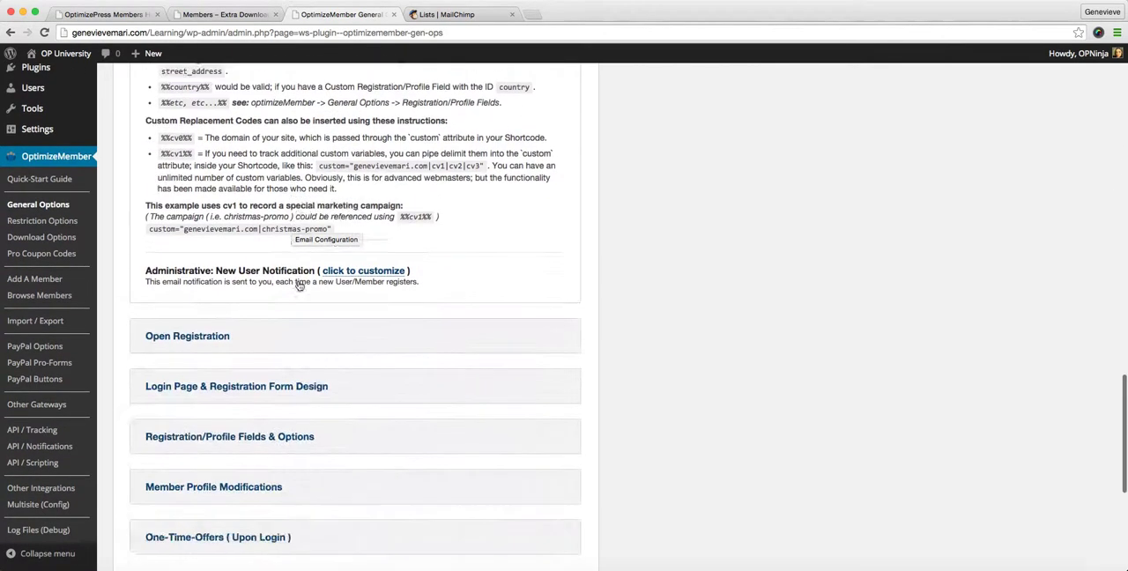
scroll(247, 265, down, 1)
scroll(247, 265, down, 4)
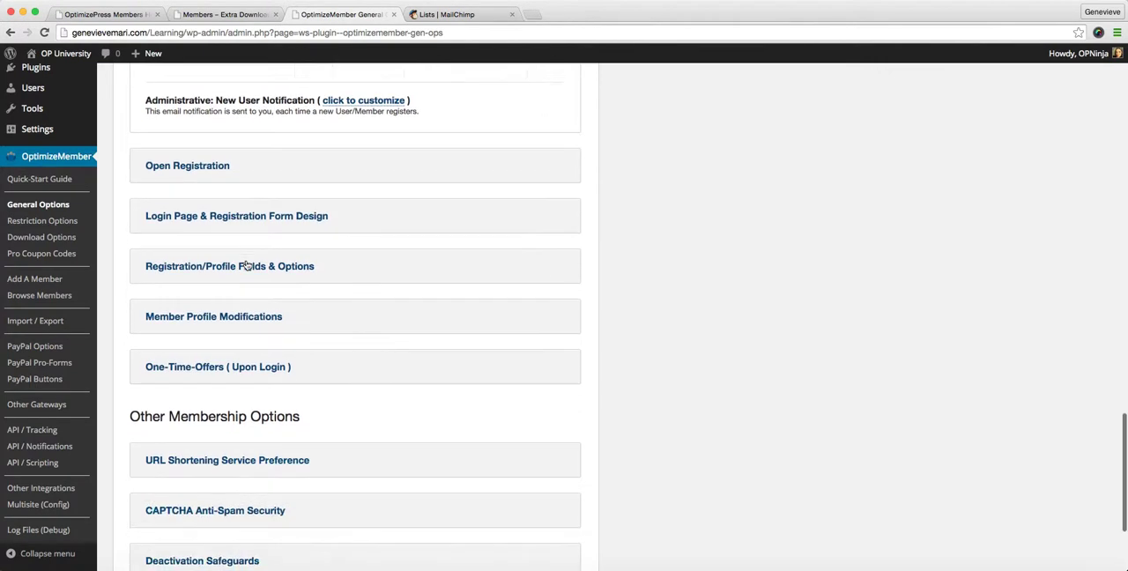
scroll(247, 266, up, 1)
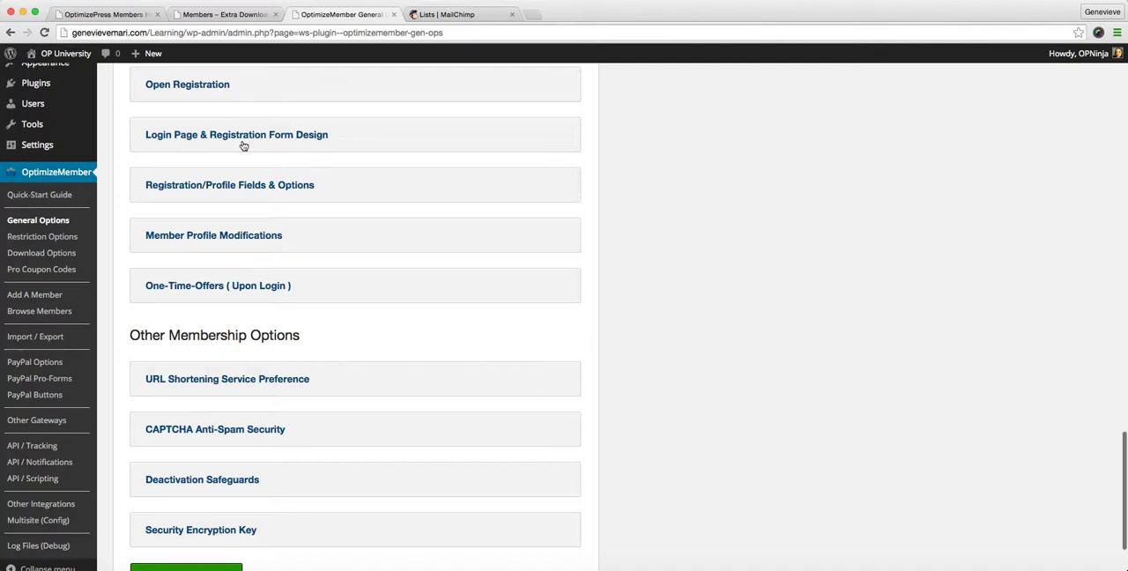
Expand the Open Registration section and set Allow Open Registration to "Yes ( allow Open Registration; Free Subscribers at Level #0 )"
click(208, 84)
click(242, 214)
click(234, 221)
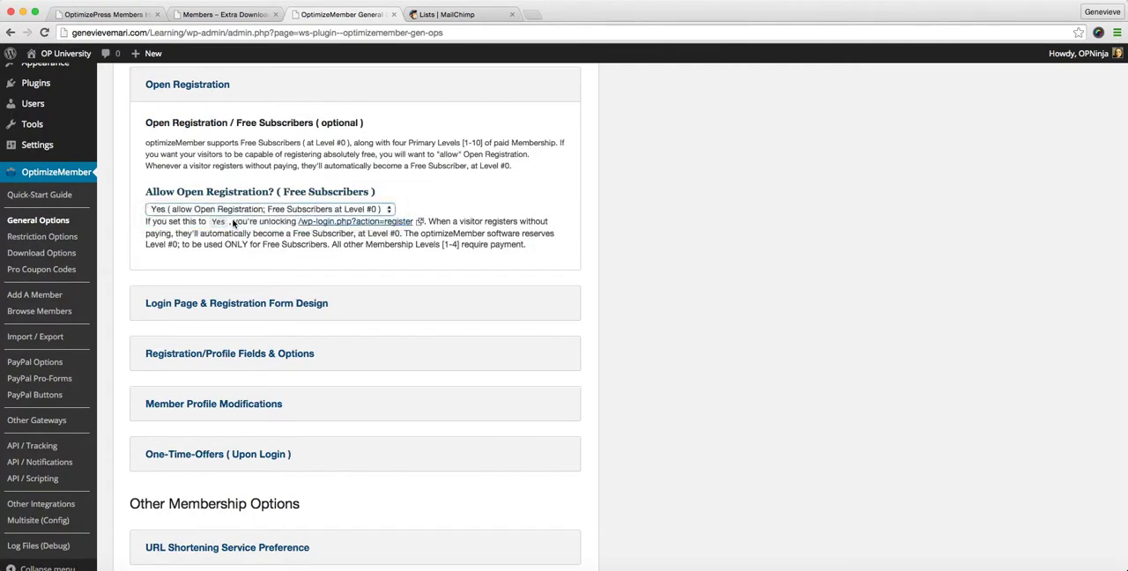
Switch Allow Open Registration between the No and Yes options to compare them, ending on Yes
click(244, 209)
click(243, 200)
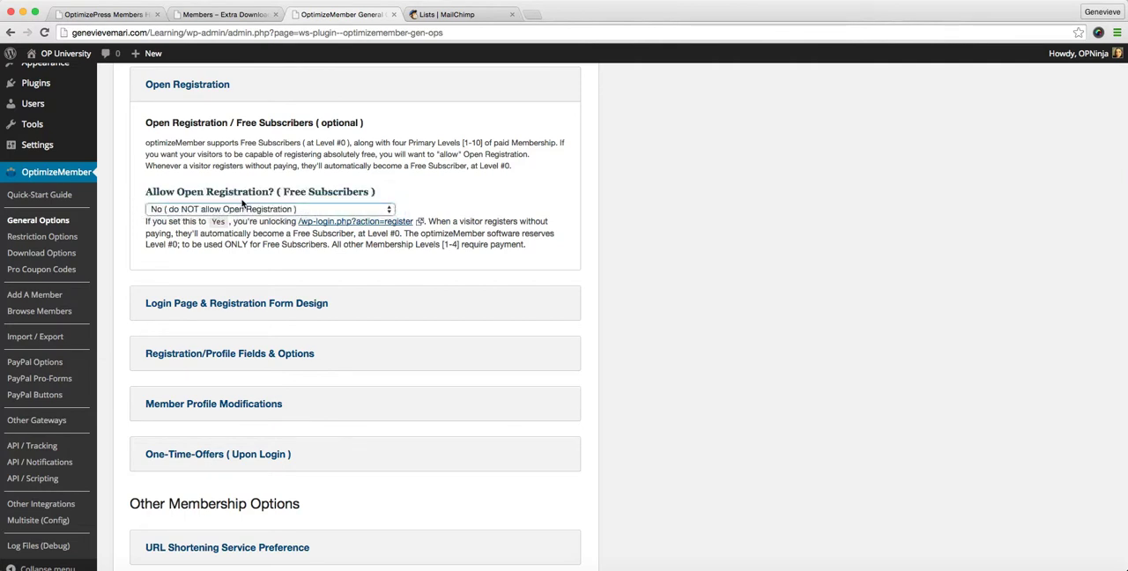
click(247, 211)
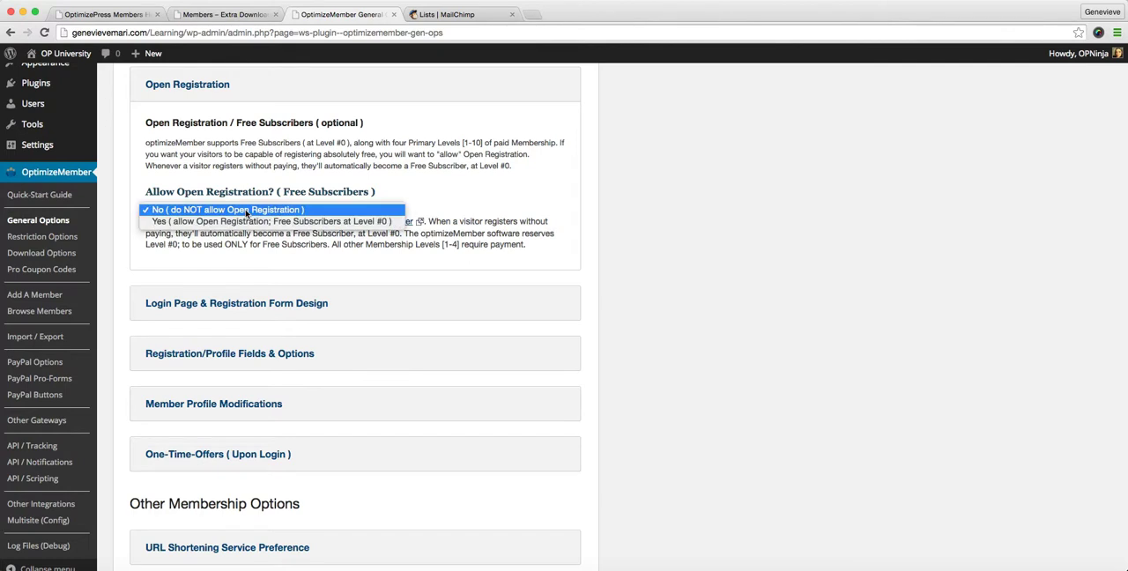
click(251, 222)
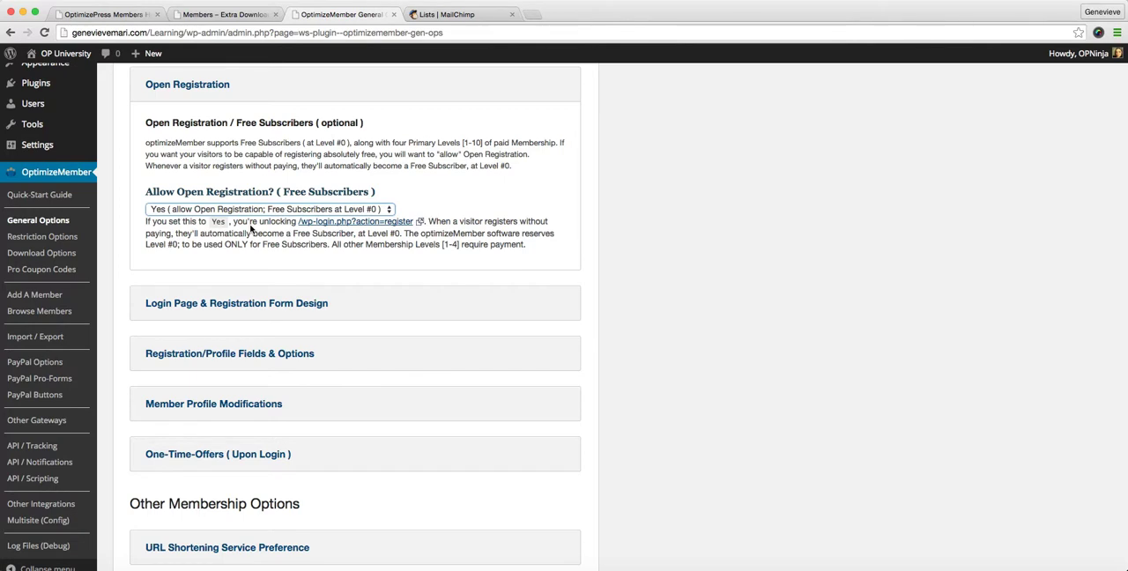
click(258, 212)
click(262, 198)
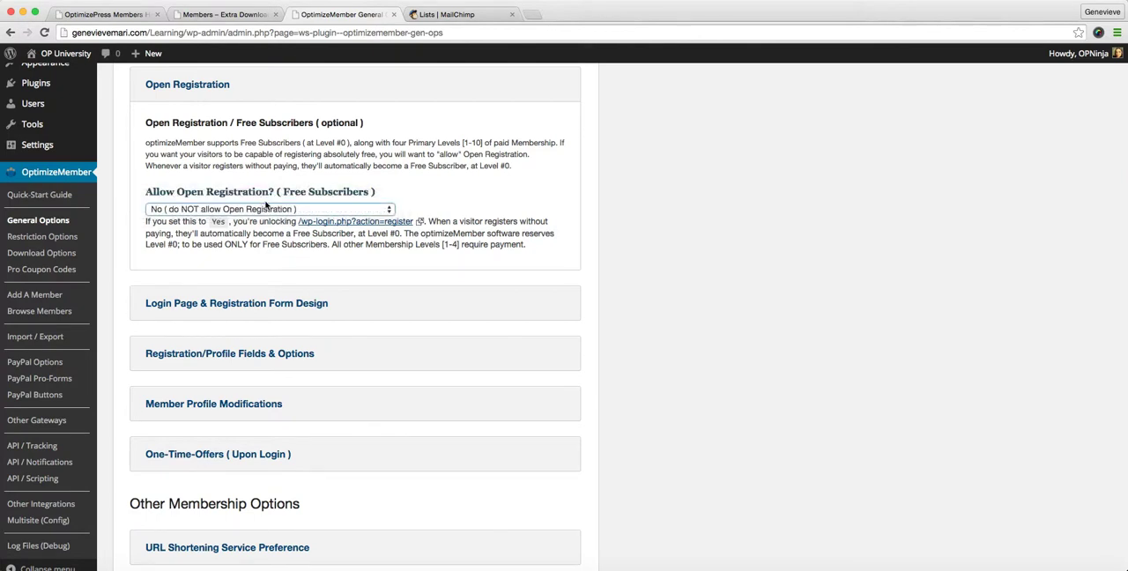
click(265, 208)
click(263, 224)
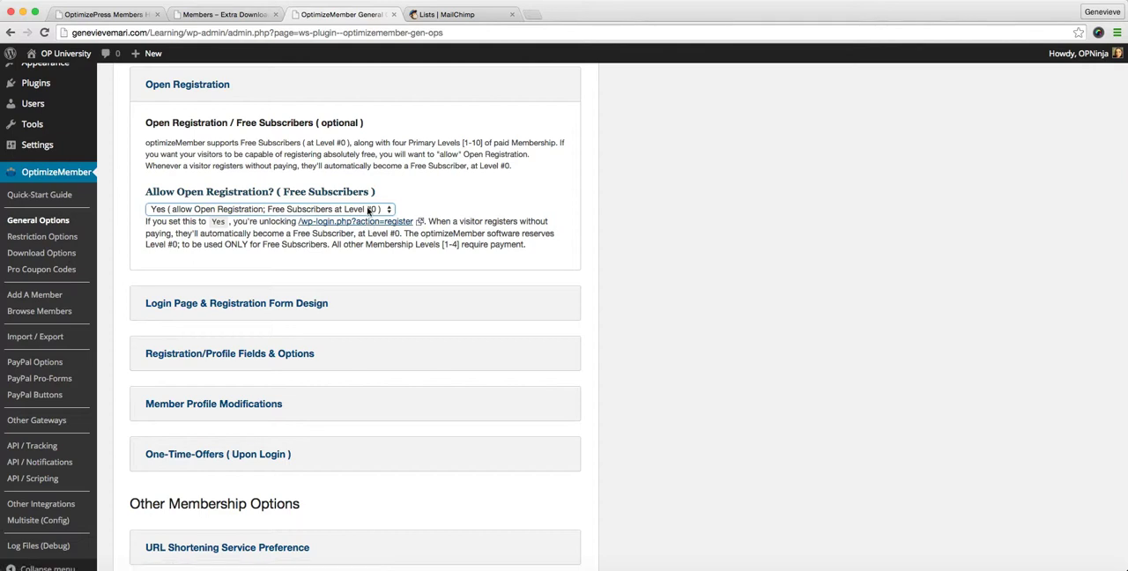
Expand the Login Page & Registration Form Design section in General Options
scroll(317, 267, down, 3)
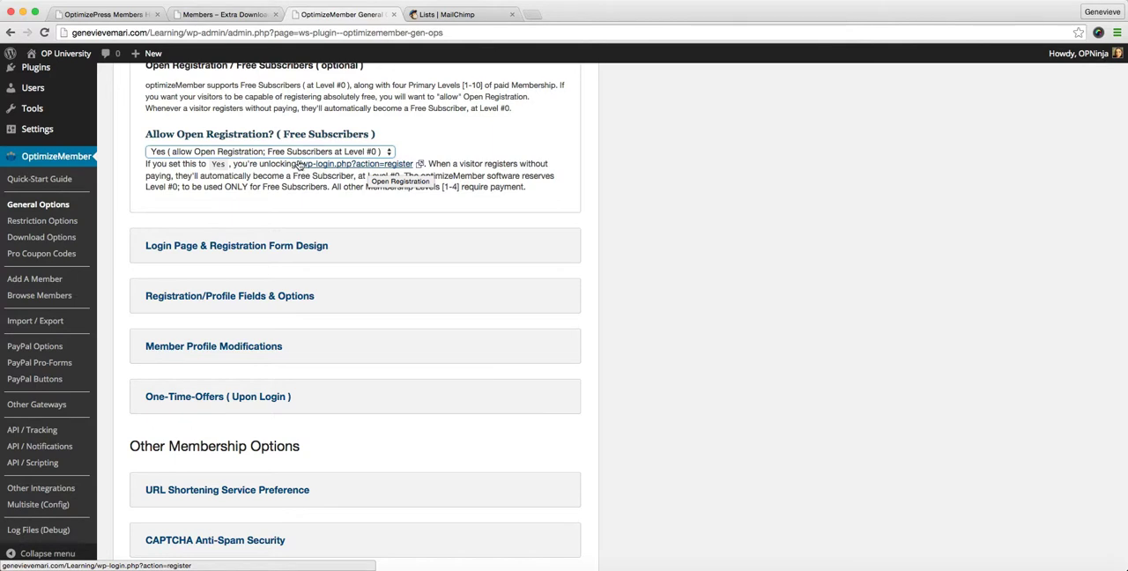
click(275, 247)
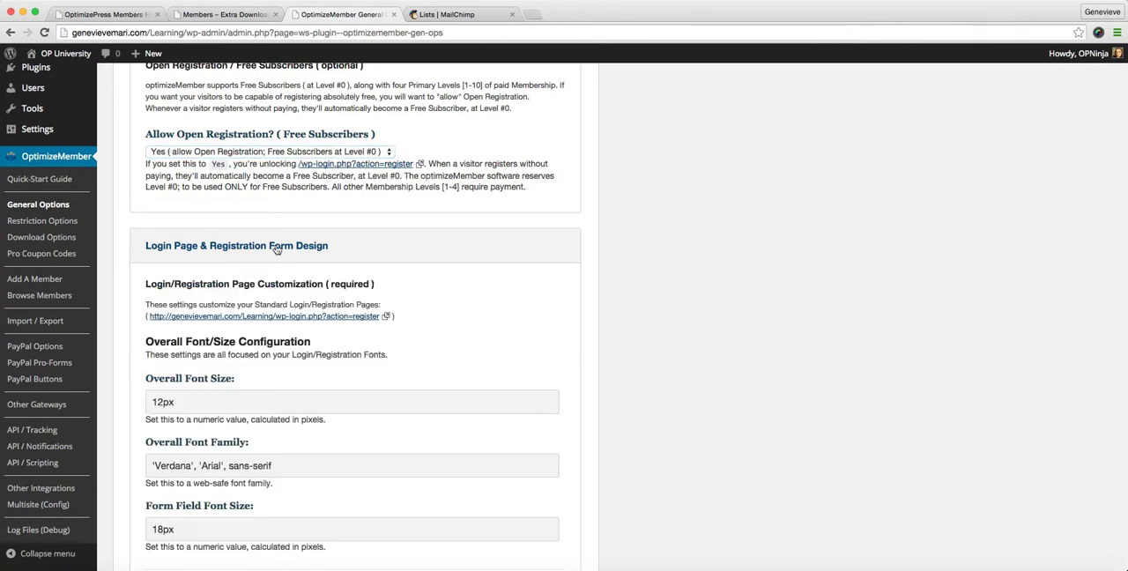
scroll(328, 264, down, 5)
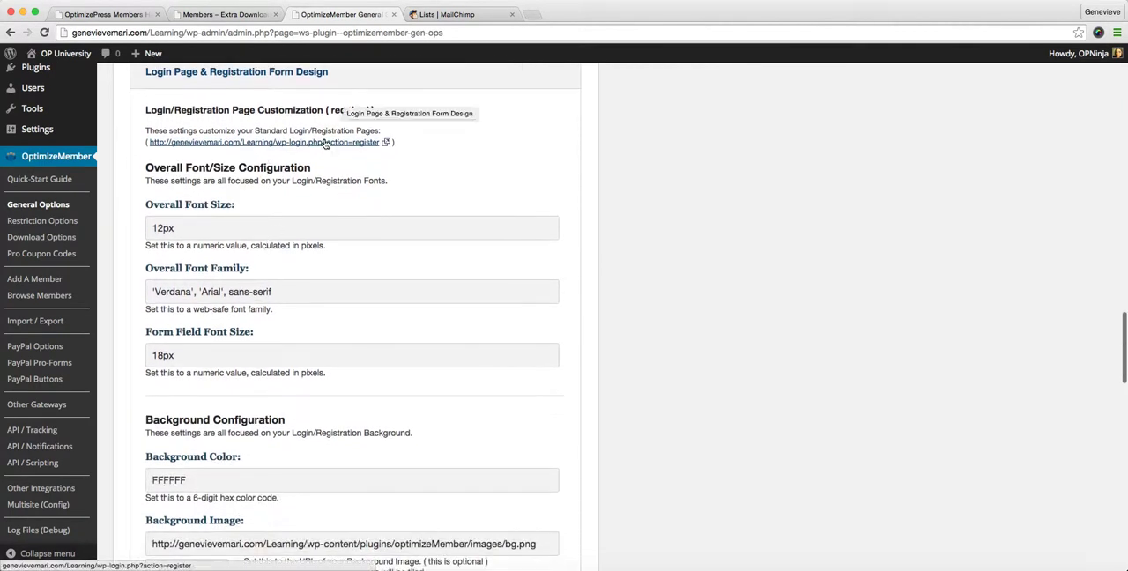
Open the wp-login.php?action=register page in a new tab, inspect its form and logo, and return to the design settings
right_click(326, 142)
click(355, 146)
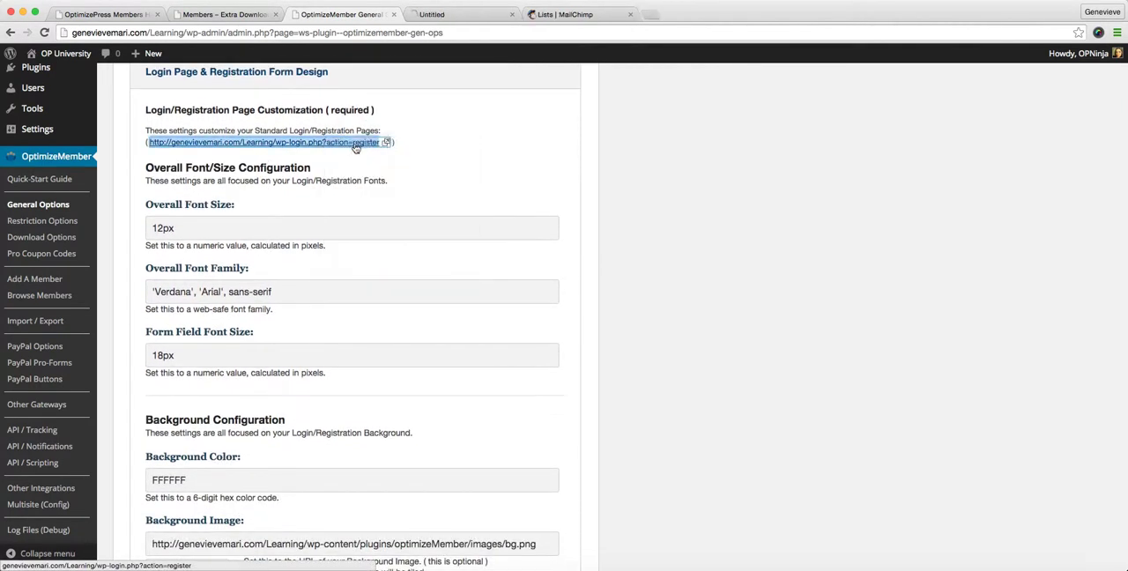
click(458, 15)
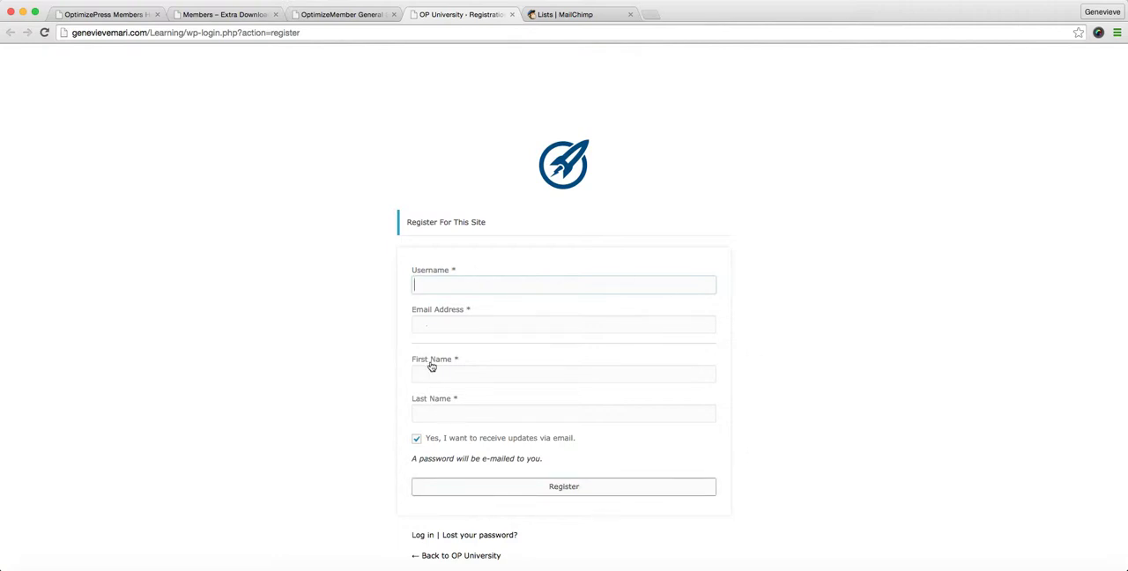
click(440, 278)
click(345, 15)
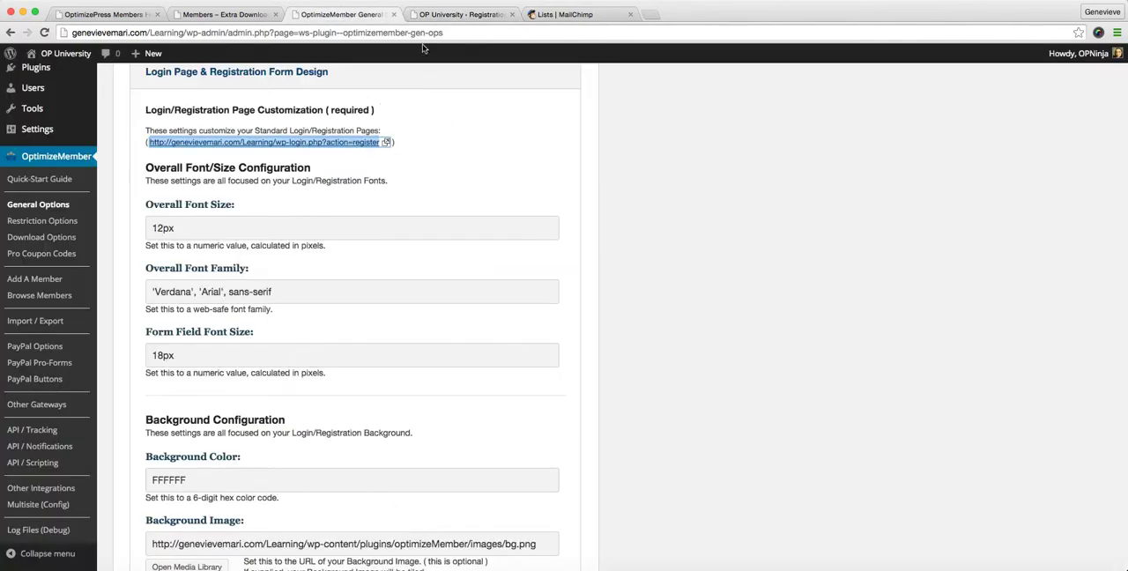
click(438, 16)
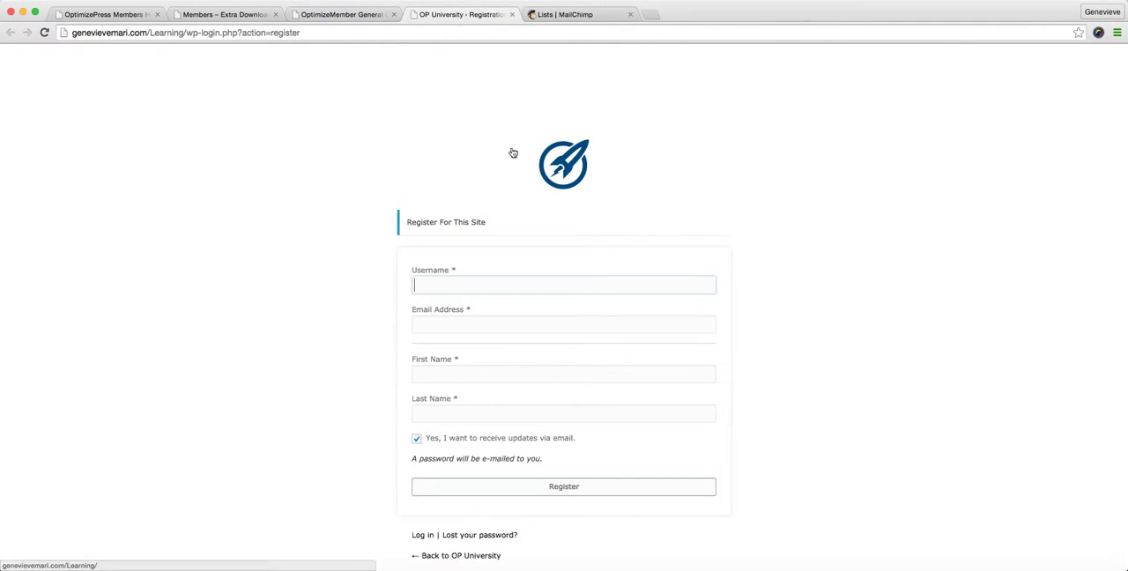
click(347, 15)
Review the overall font size, font family, form field font size and background settings for the login and registration page
scroll(323, 150, down, 1)
scroll(322, 163, down, 2)
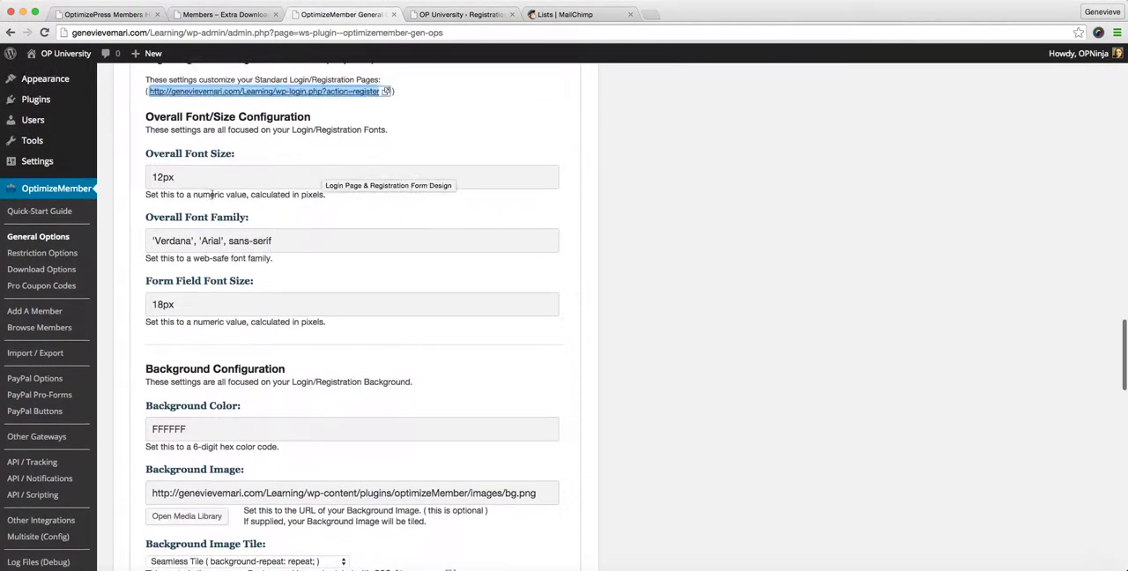
click(160, 179)
double_click(160, 178)
scroll(206, 231, down, 5)
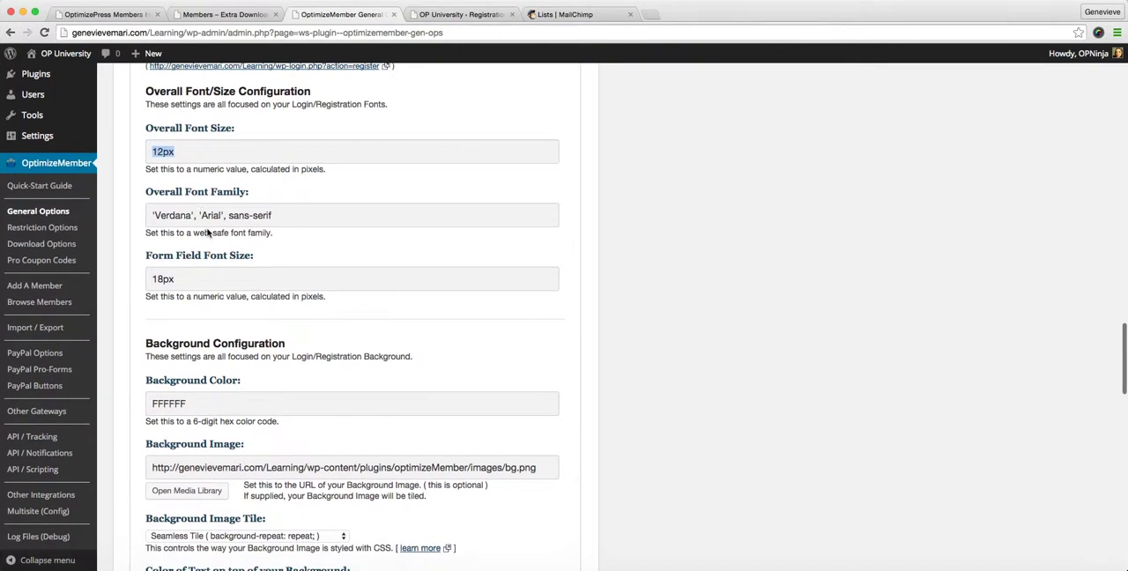
scroll(207, 233, down, 2)
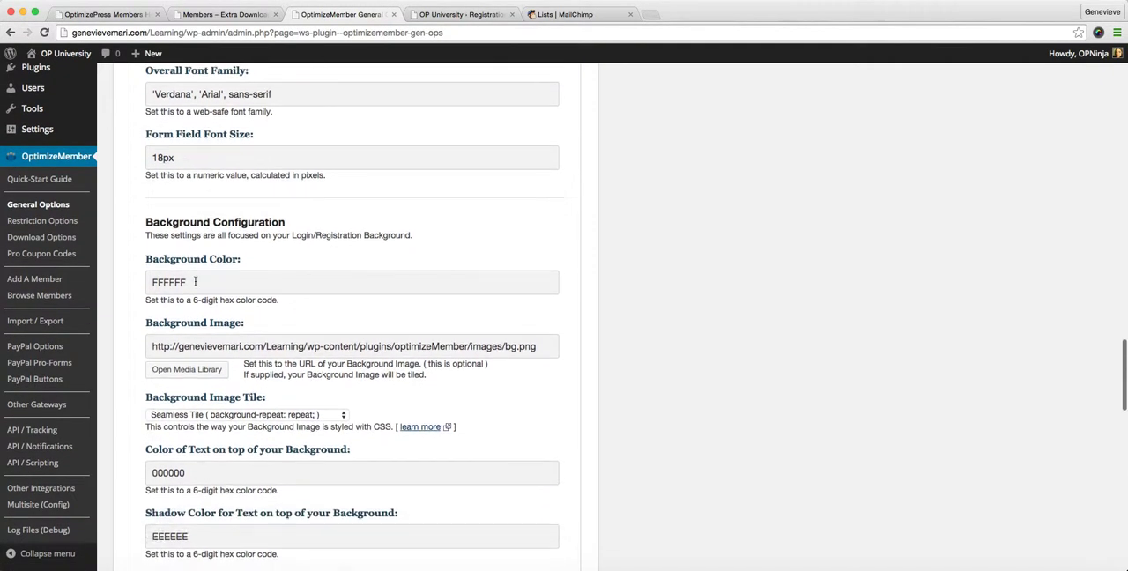